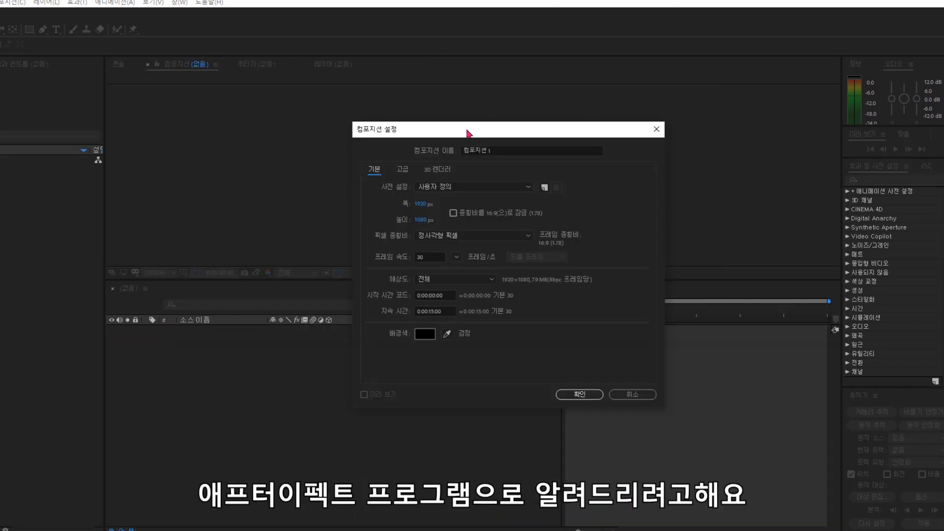
Step: Create the 1920×1080, 15-second composition with the name 인물소개효과
left_click_drag(468, 133, 459, 122)
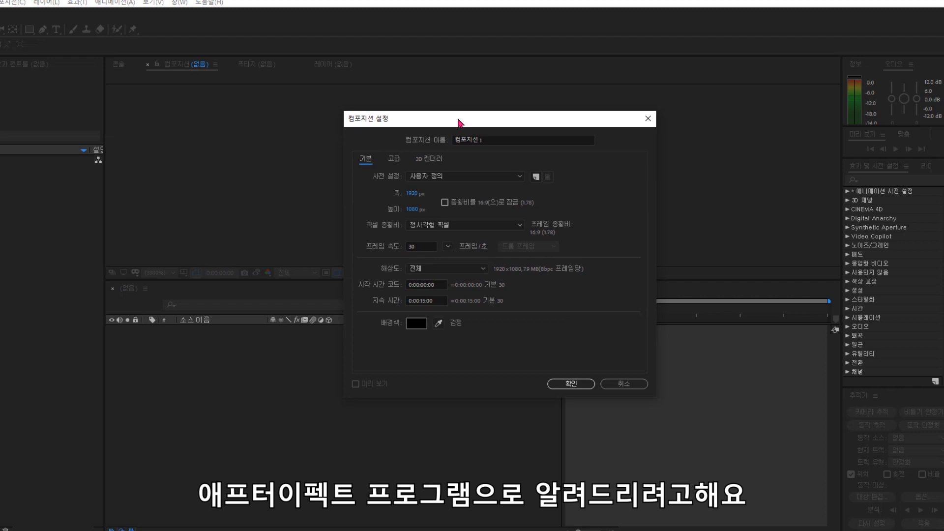
left_click_drag(459, 122, 450, 120)
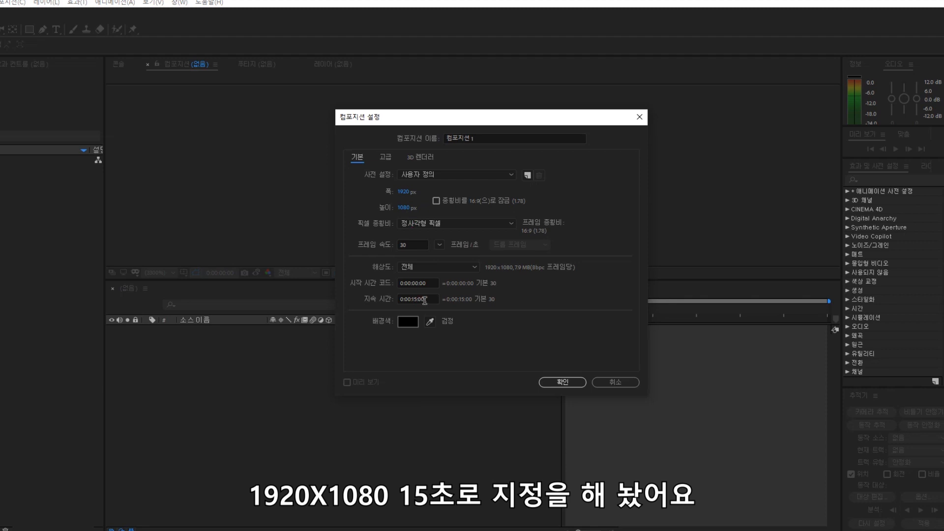
type("인물소개효과")
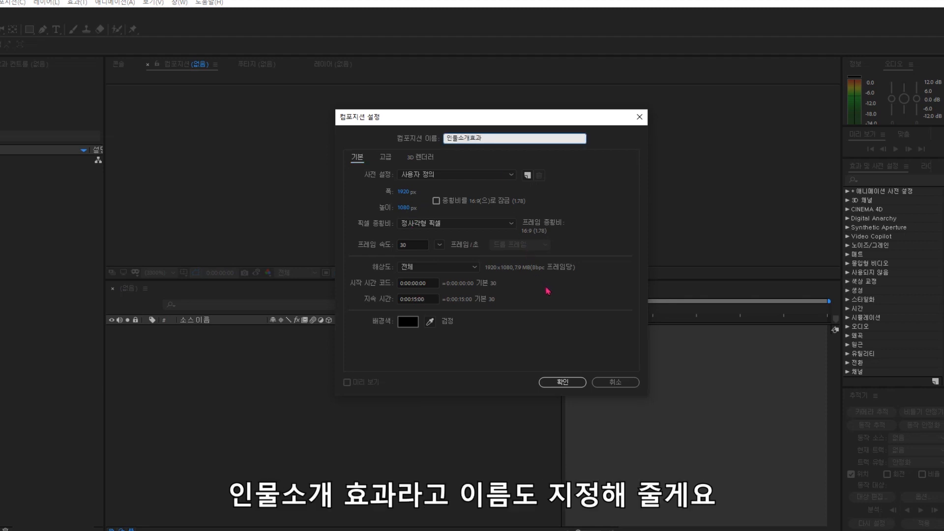
left_click(565, 383)
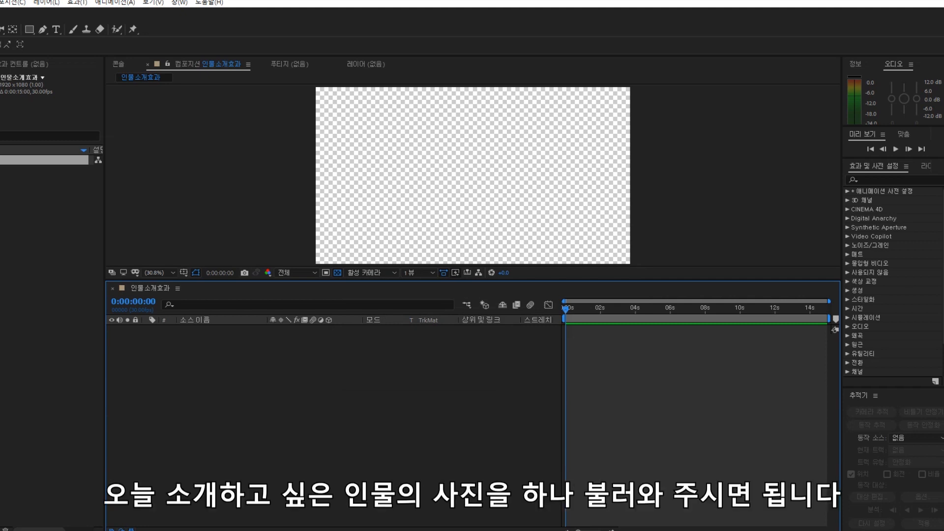
Step: Import the portrait image 허준.JPG from the project's etc folder, add it to the composition's timeline, and enlarge the composition preview
key("ctrl+i")
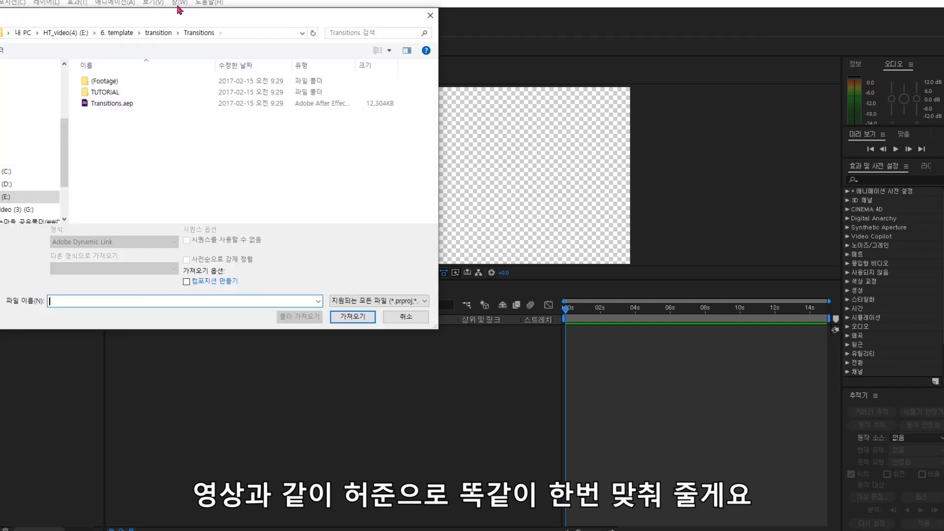
left_click_drag(179, 9, 249, 44)
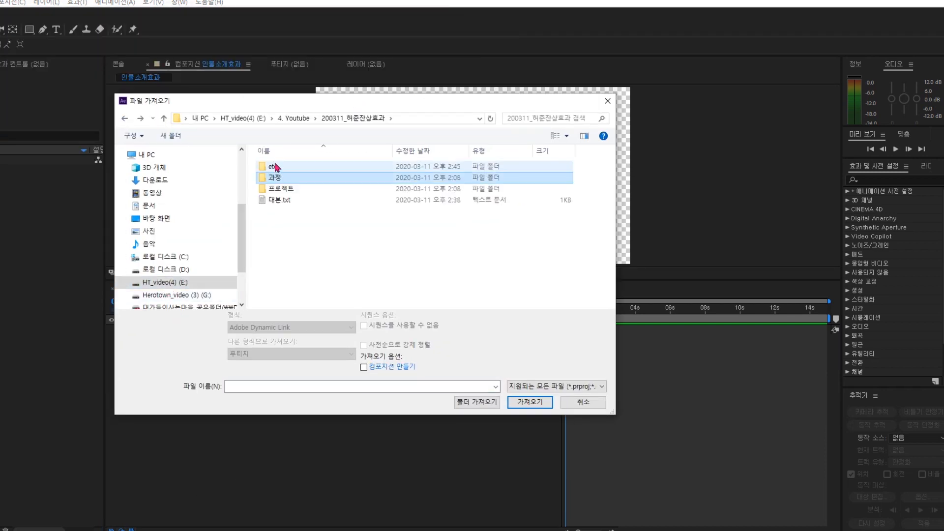
double_click(275, 166)
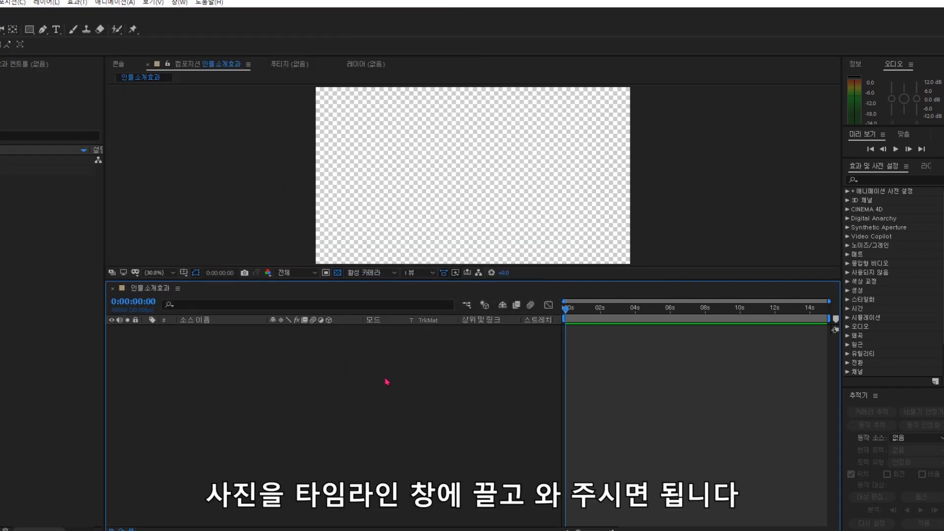
left_click_drag(2, 160, 150, 347)
left_click_drag(459, 280, 457, 374)
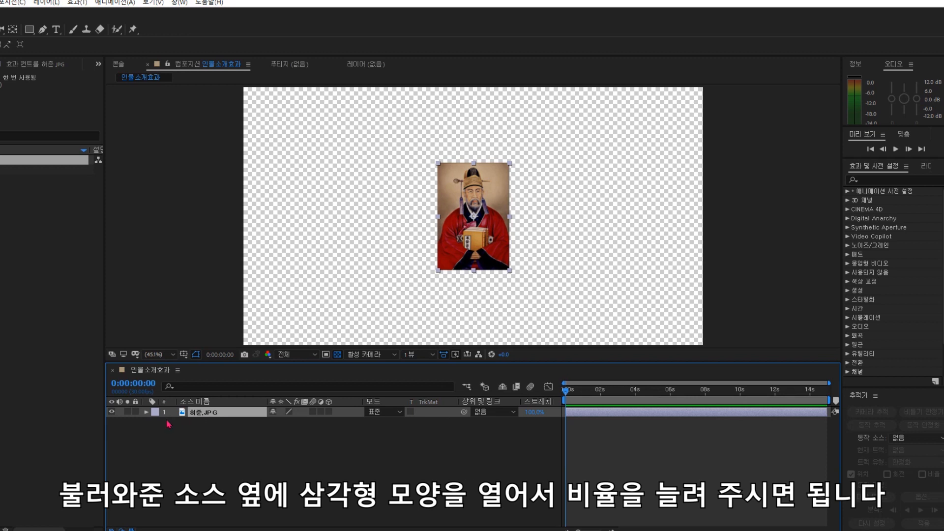
Step: Set the scale of the 허준.JPG layer to 239%
left_click(146, 411)
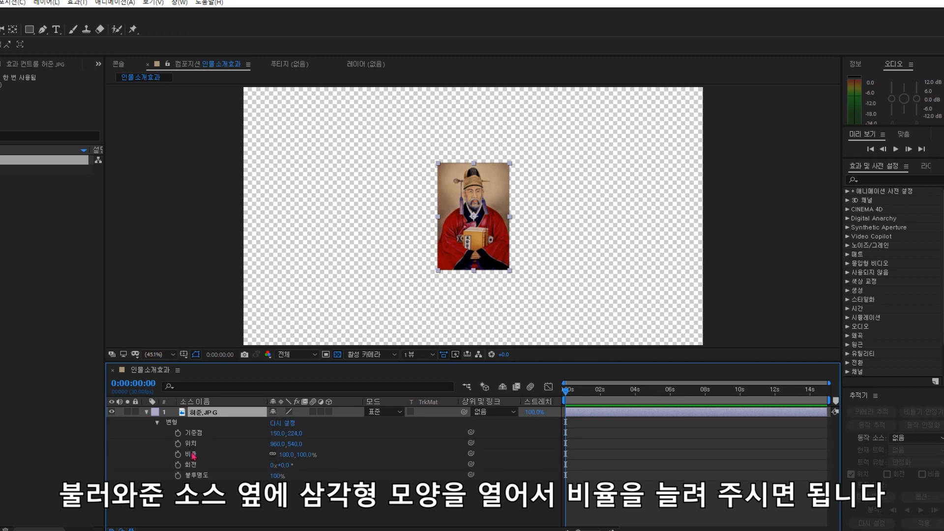
left_click(192, 454)
left_click_drag(283, 455, 352, 455)
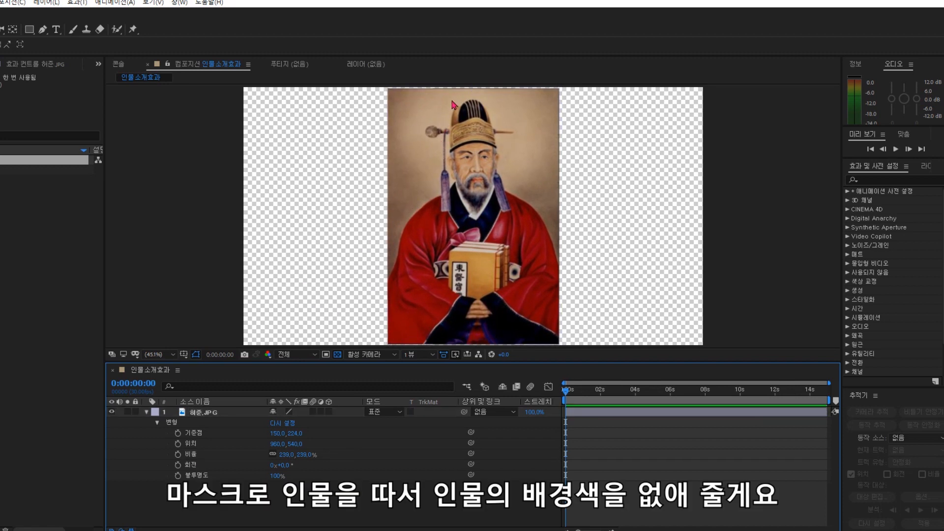
Step: Draw a closed Pen mask on the portrait layer along the outline of the figure, from the sleeves around the hat, to cut away the background
left_click(43, 30)
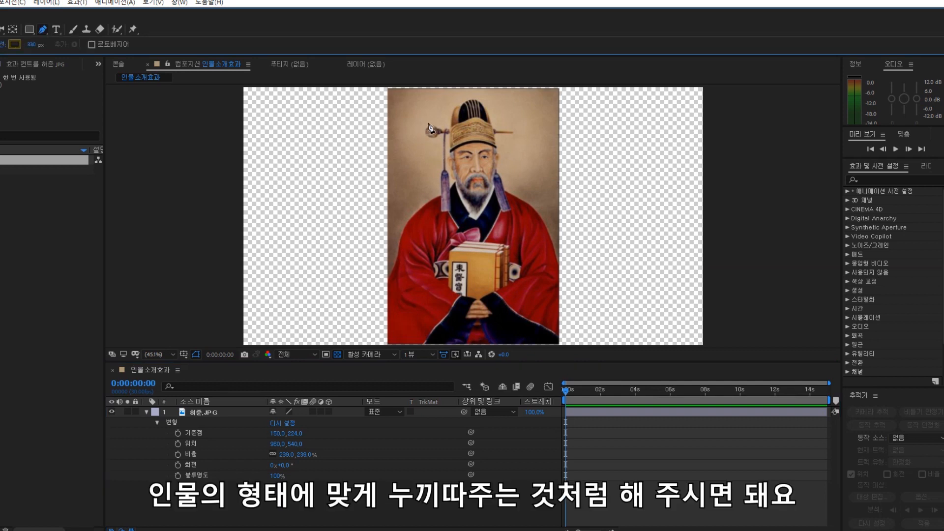
scroll(389, 300, "up", 5)
left_click(394, 288)
left_click(445, 184)
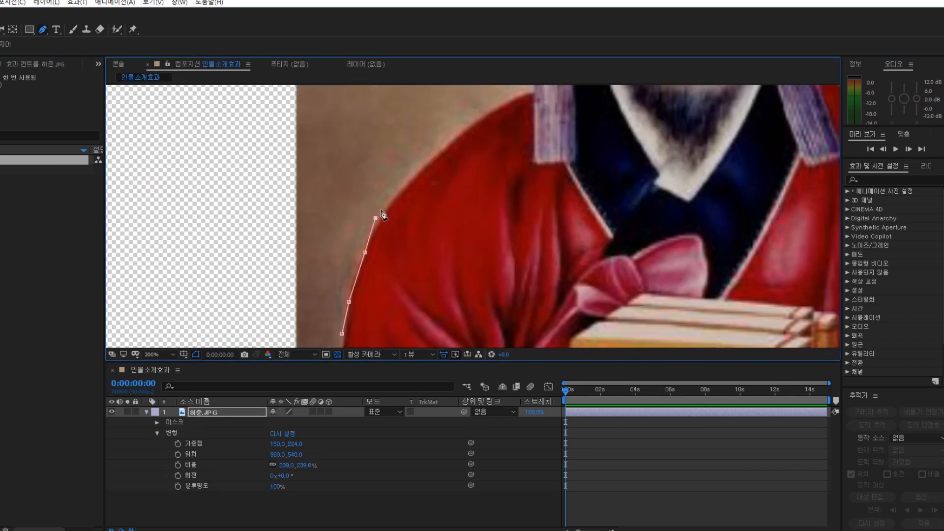
left_click(481, 118)
left_click(505, 278)
left_click(503, 183)
left_click(461, 143)
left_click(427, 111)
left_click(530, 103)
left_click(544, 97)
left_click(567, 189)
left_click(592, 172)
left_click(659, 189)
left_click(725, 297)
left_click(797, 298)
left_click(642, 207)
left_click(651, 263)
left_click(652, 294)
left_click(664, 322)
left_click(634, 167)
left_click(674, 207)
left_click(701, 253)
left_click(720, 319)
left_click(727, 255)
left_click(301, 258)
left_click_drag(305, 99, 322, 318)
left_click(319, 192)
left_click(159, 354)
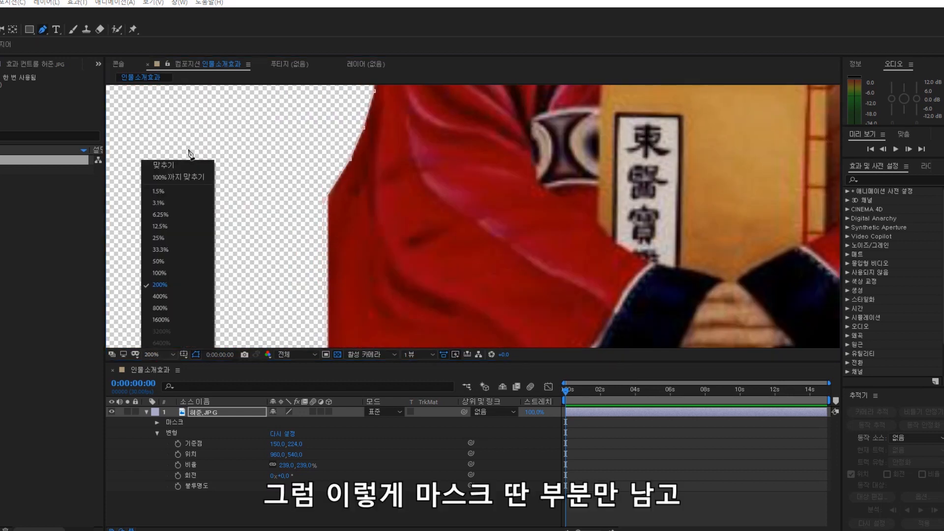
left_click(164, 168)
key("v")
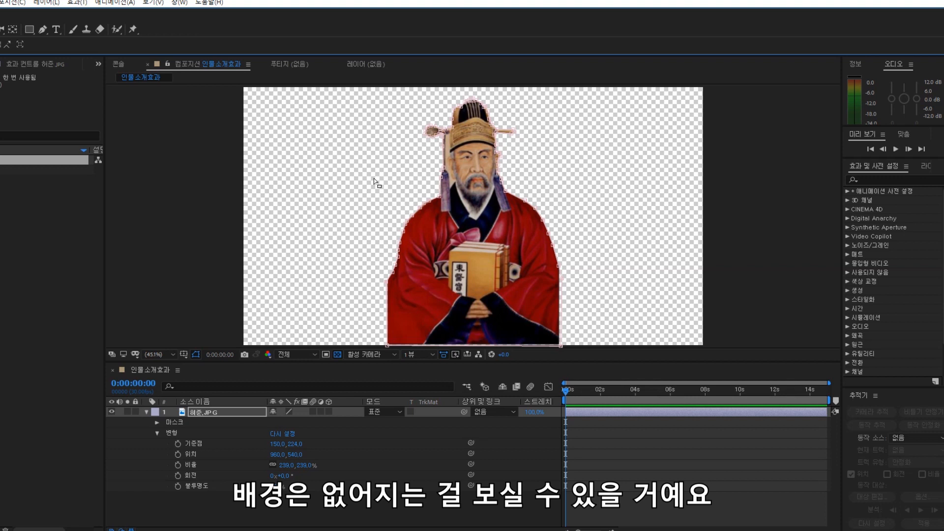
Step: Draw a second closed Pen mask on the portrait around the leftover background between the hat cord and the ear
scroll(418, 148, "up", 5)
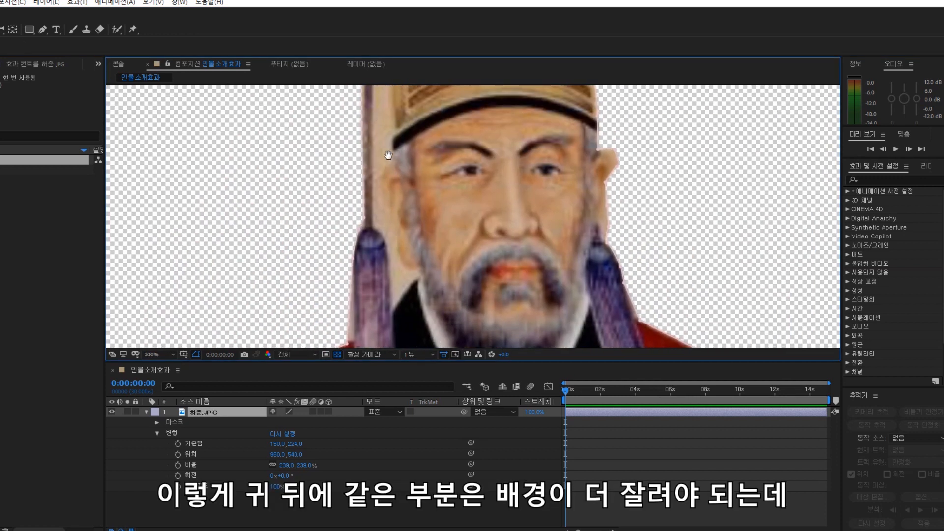
scroll(389, 177, "up", 3)
left_click_drag(389, 189, 361, 143)
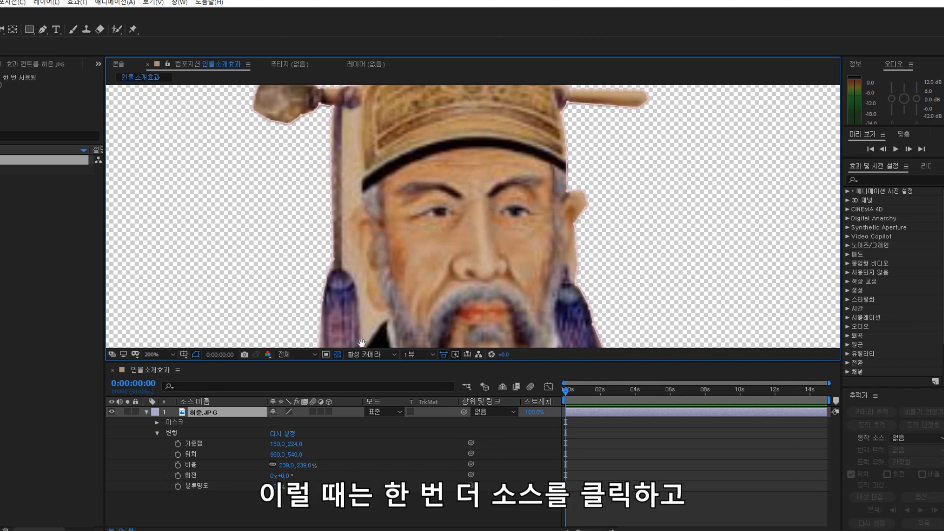
key("v")
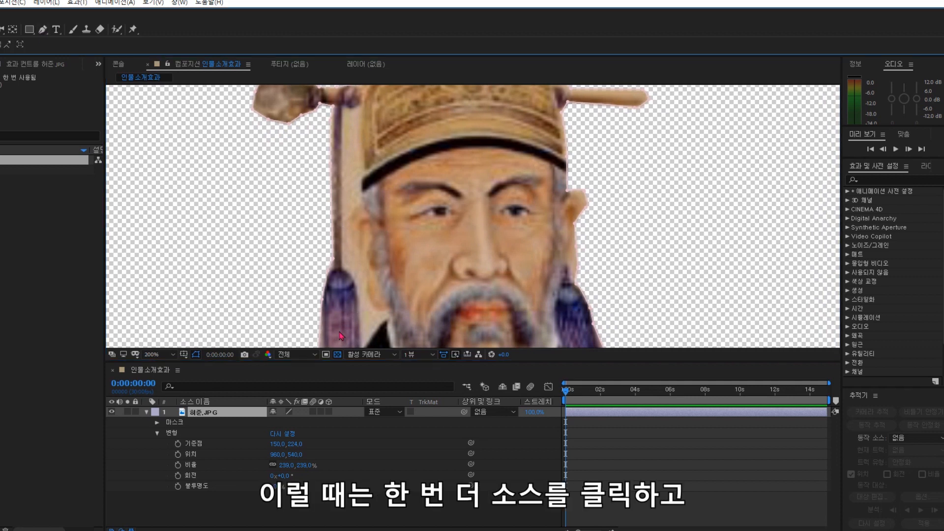
left_click(209, 419)
left_click(43, 29)
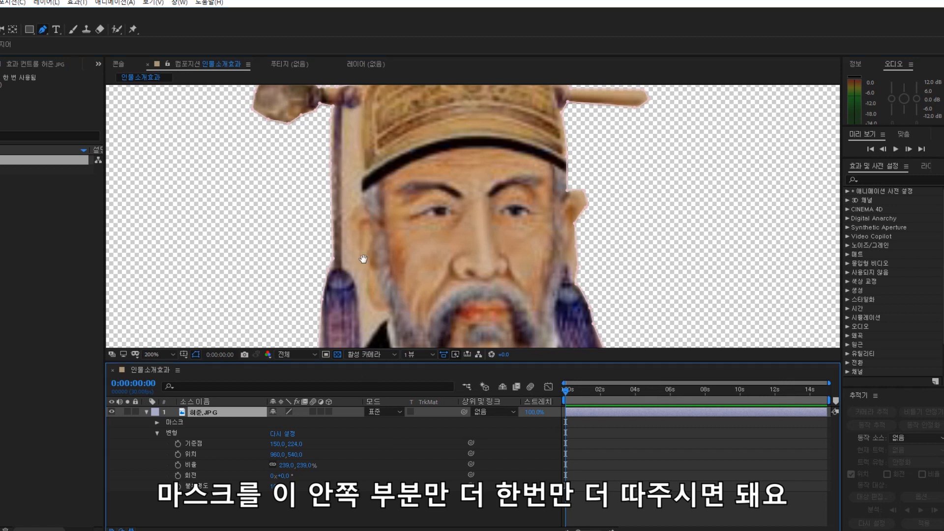
left_click_drag(365, 249, 368, 223)
left_click(362, 326)
left_click(375, 307)
left_click(393, 289)
left_click(364, 234)
left_click(353, 186)
left_click(366, 154)
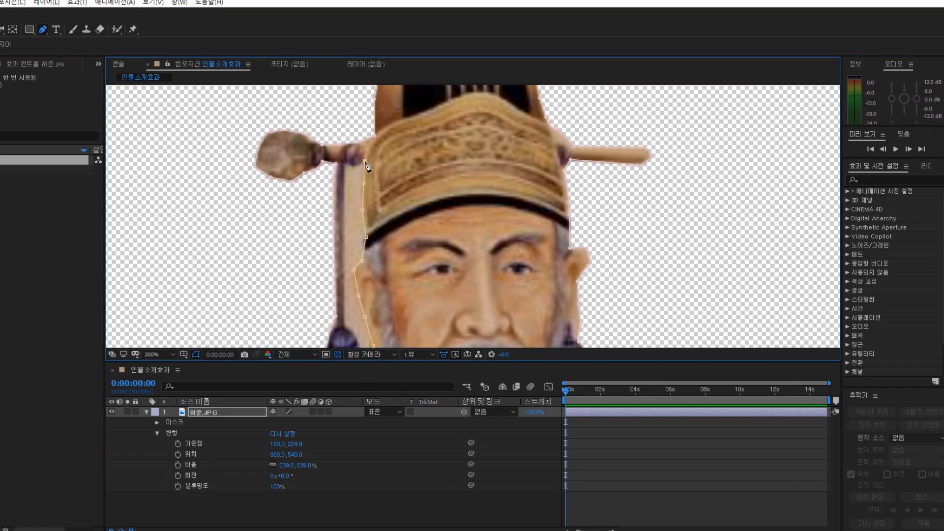
left_click(351, 230)
left_click(371, 288)
left_click(372, 312)
Step: Set the mode of the second mask (마스크 2) to Subtract (빼기) and fit the composition in the viewer
left_click(157, 433)
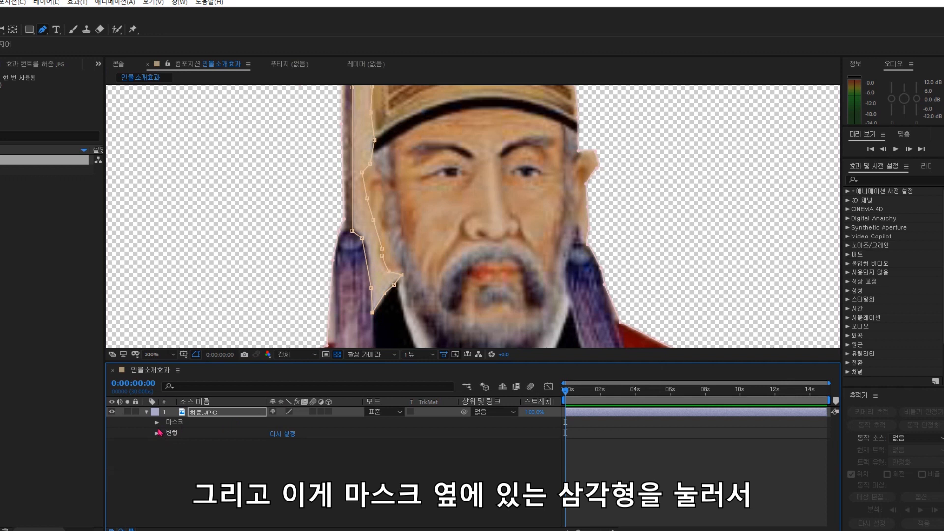
left_click(183, 426)
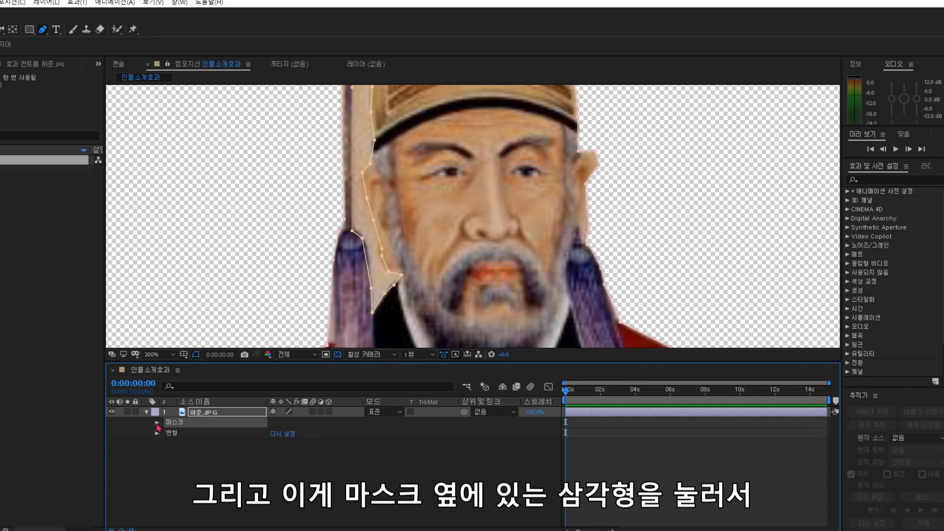
left_click(157, 423)
left_click(187, 444)
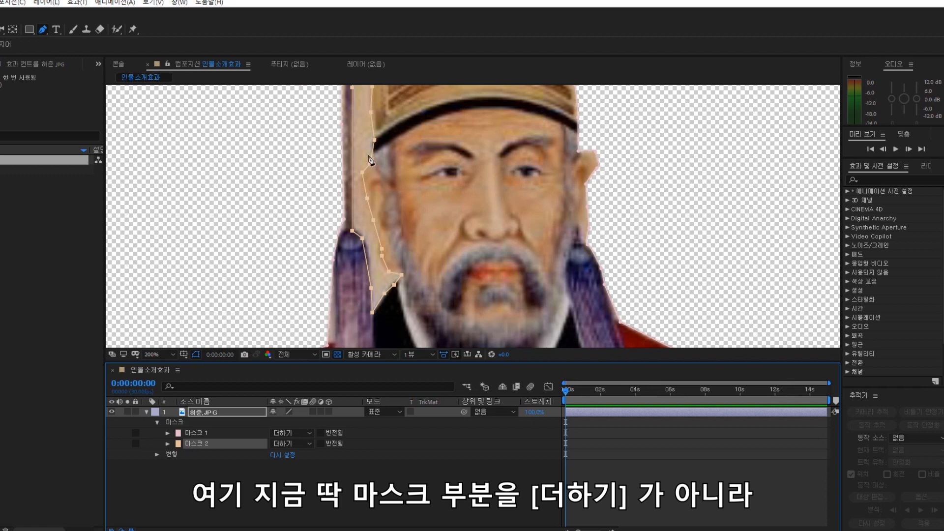
left_click(294, 444)
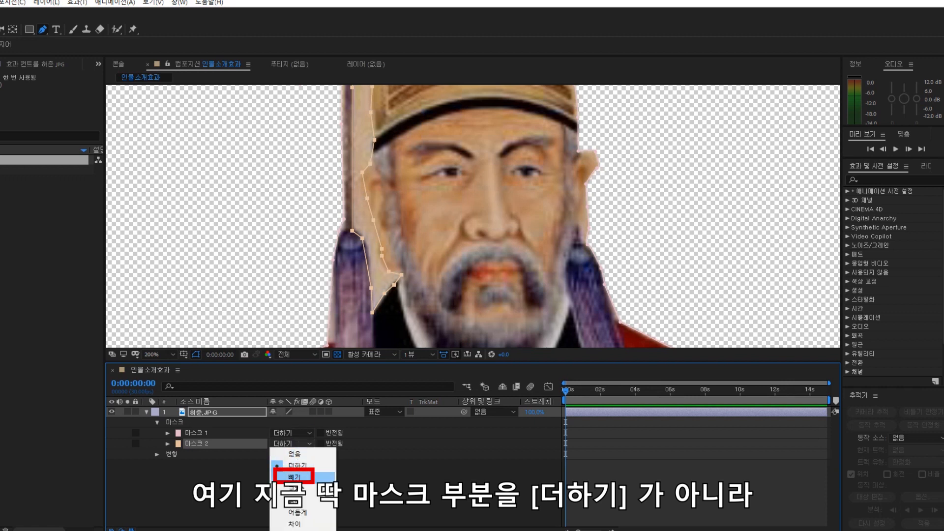
left_click(308, 477)
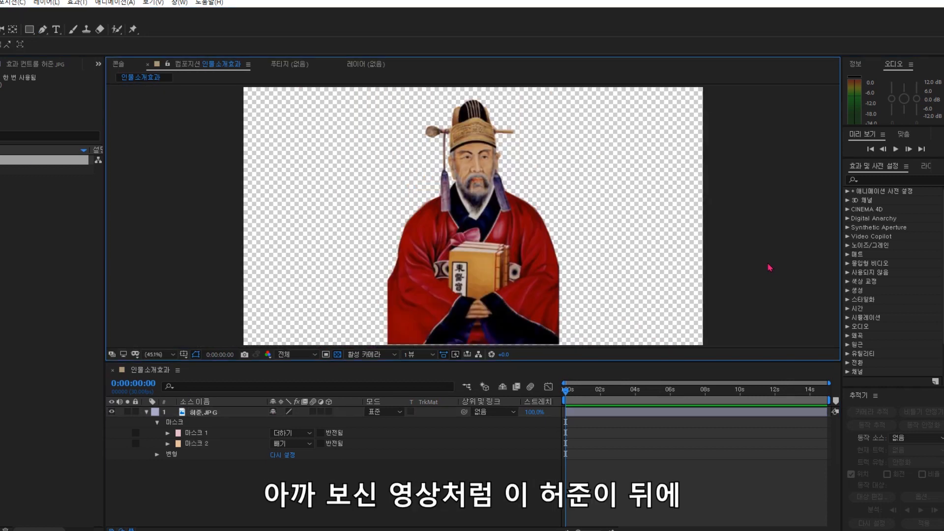
Step: Duplicate the masked 허준.JPG layer
left_click(504, 262)
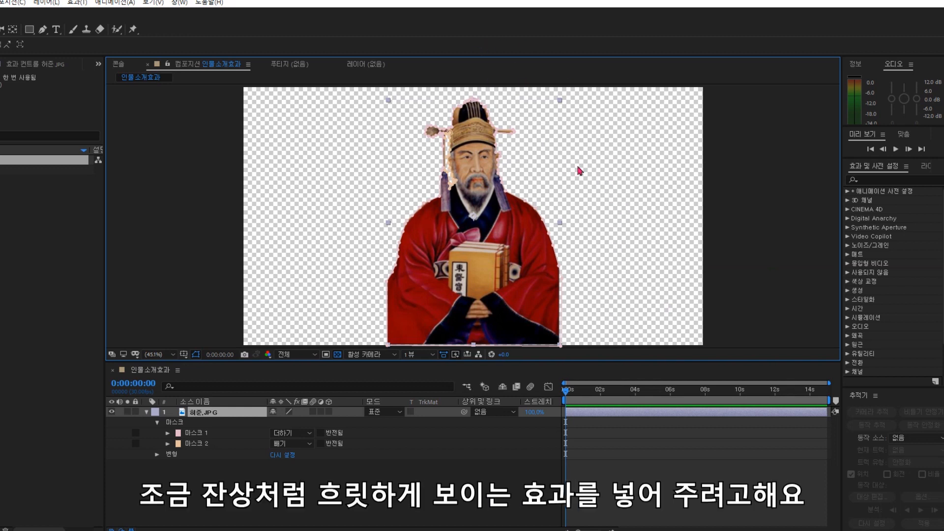
left_click(428, 453)
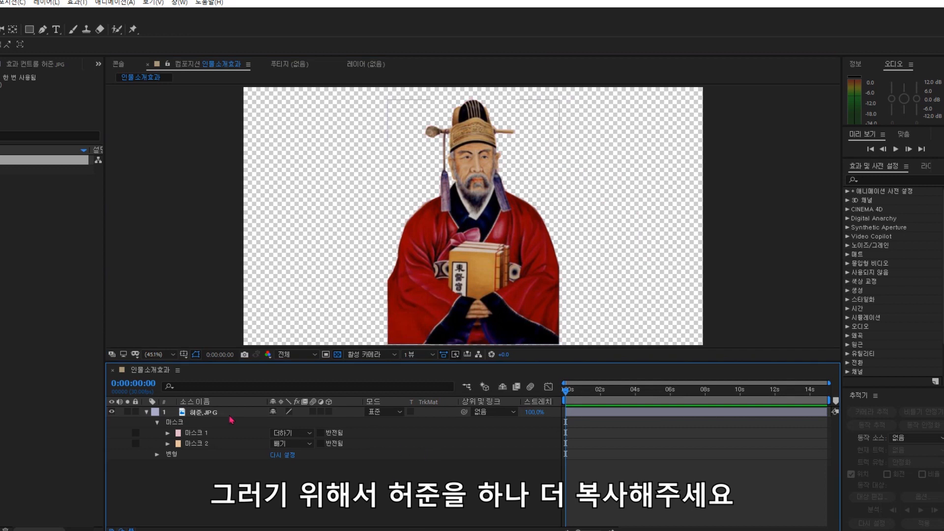
left_click(200, 413)
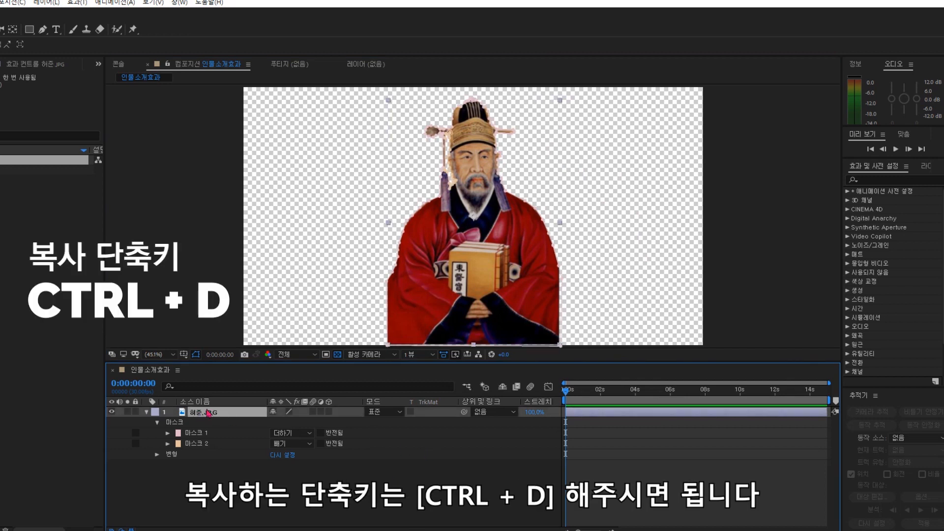
key("ctrl+d")
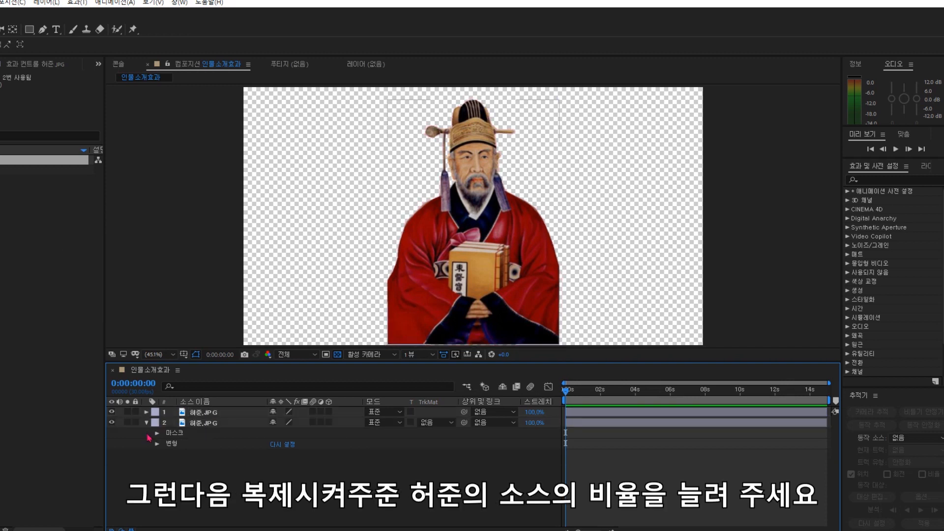
Step: Set the scale of the lower portrait layer to 323%
left_click(215, 424)
left_click(211, 414)
left_click(206, 424)
left_click(157, 443)
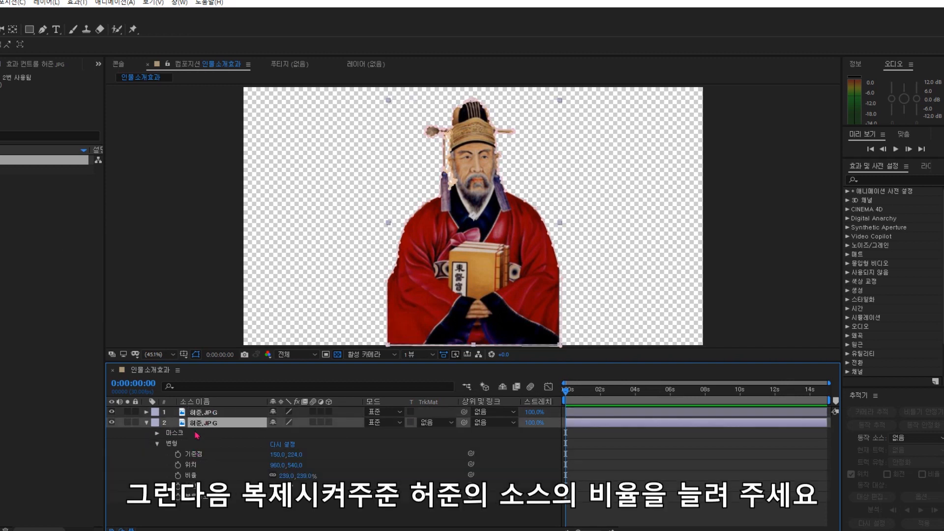
left_click(198, 475)
left_click_drag(287, 475, 329, 477)
left_click(208, 424)
left_click(206, 517)
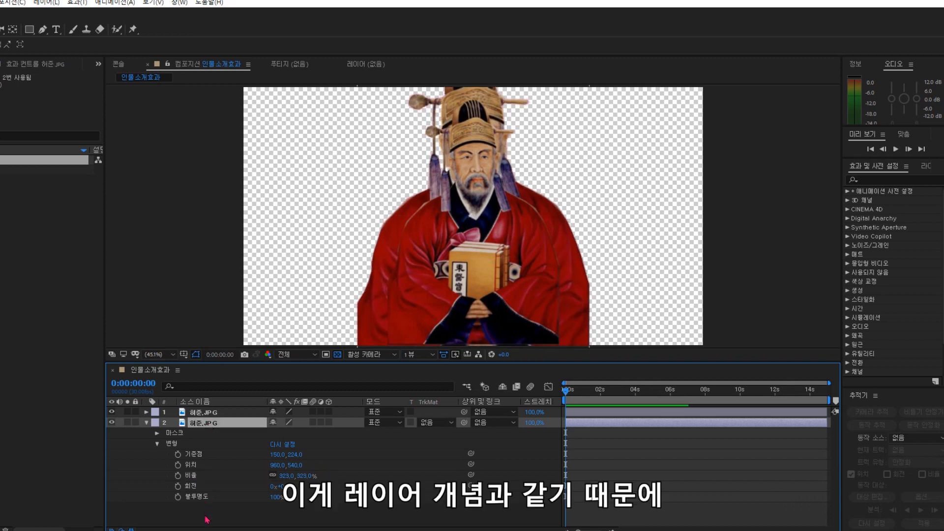
left_click(214, 422)
left_click(208, 414)
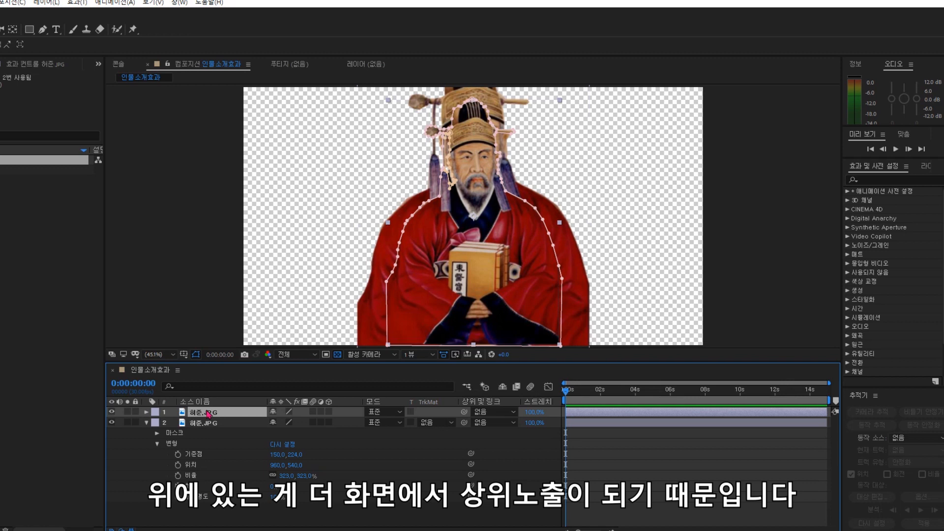
left_click(270, 458)
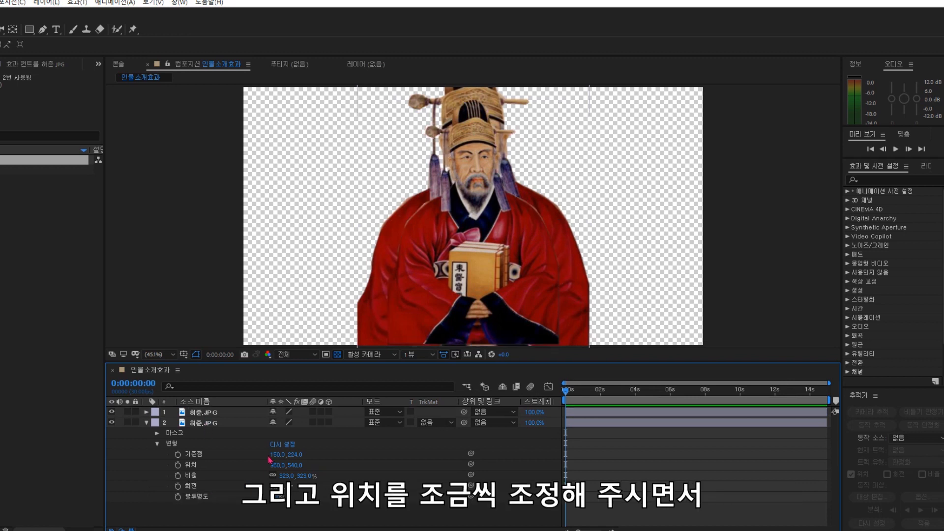
Step: Set the position of the lower portrait layer to 1222, 534 so it partly overlaps behind the smaller figure, and collapse its properties
left_click(192, 465)
left_click_drag(277, 465, 399, 457)
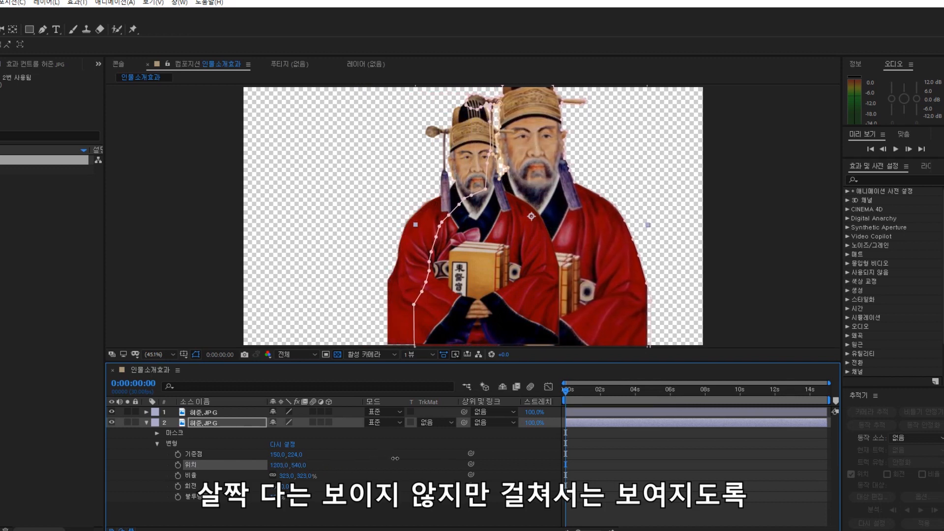
left_click_drag(297, 466, 296, 466)
left_click_drag(295, 466, 295, 466)
left_click(233, 515)
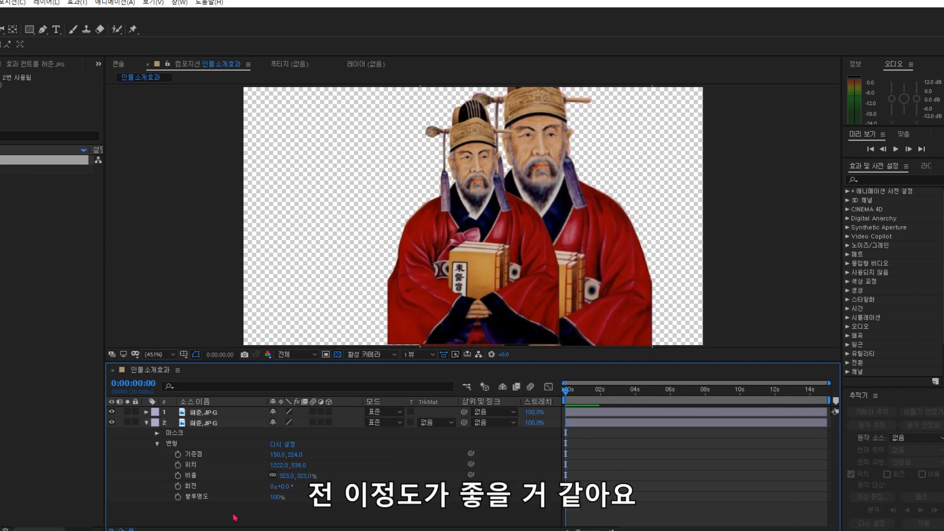
left_click(146, 422)
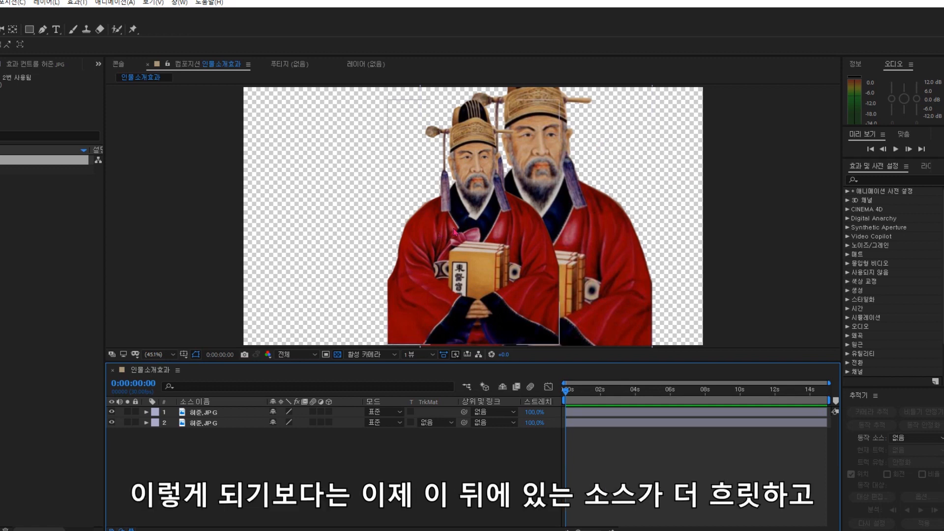
Step: Create a white solid at the full 1920 × 1080 composition size and place it below both portrait layers
left_click(602, 222)
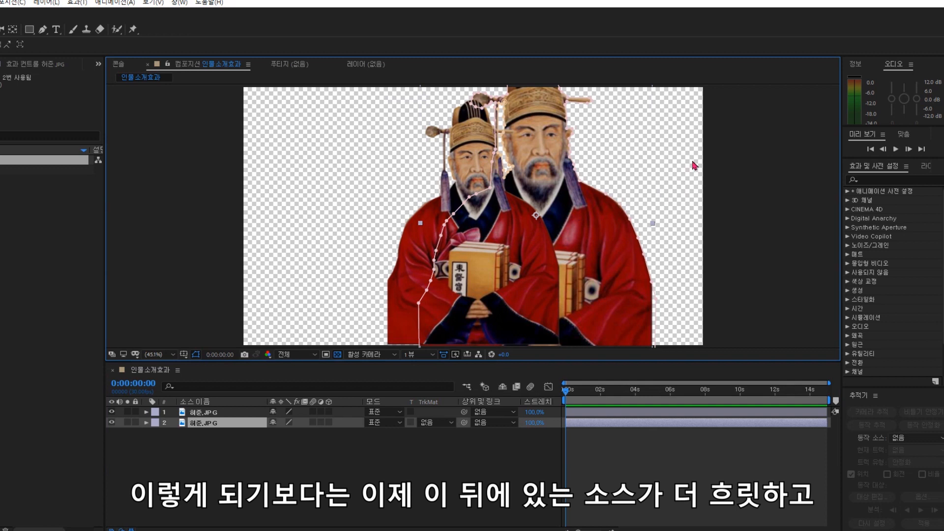
left_click(284, 478)
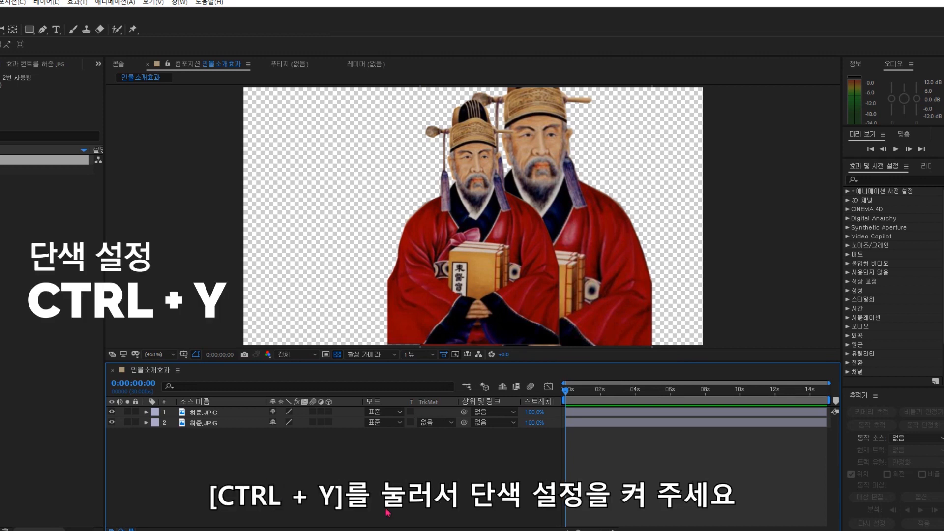
key("ctrl+y")
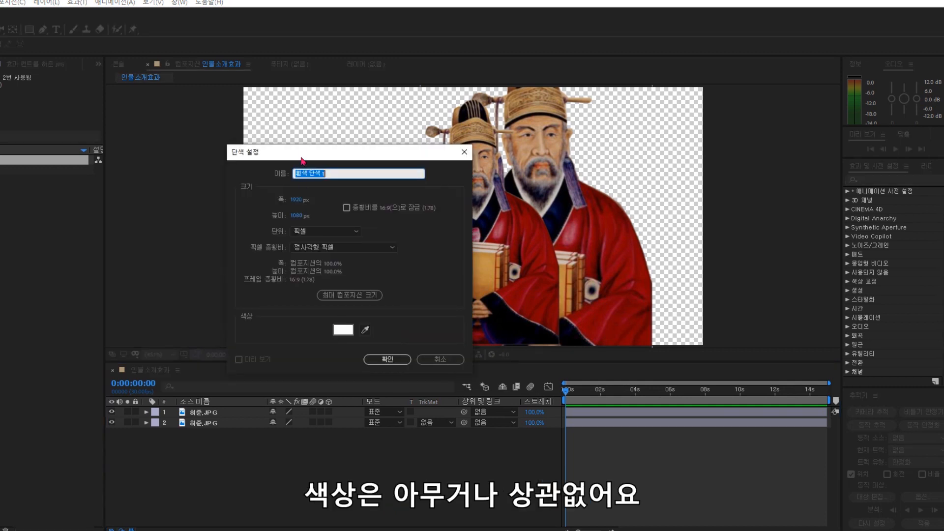
left_click(392, 362)
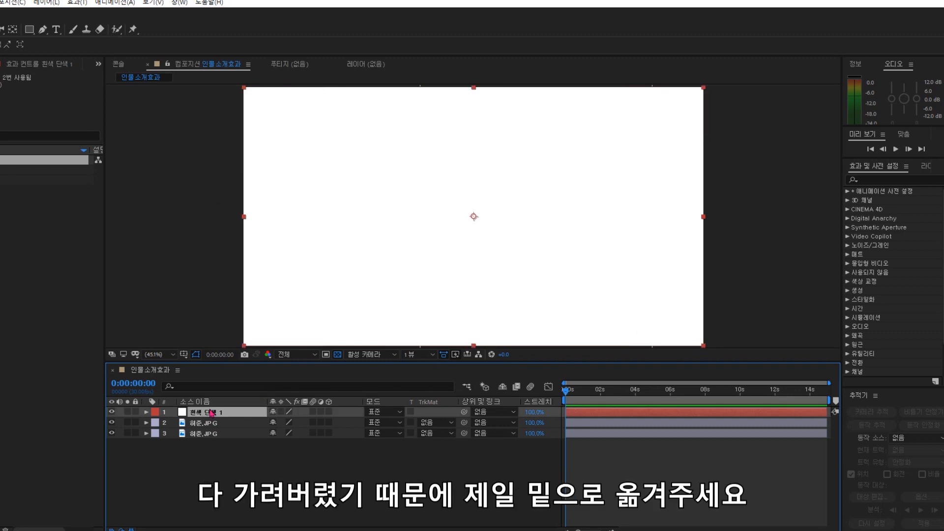
left_click_drag(212, 415, 206, 436)
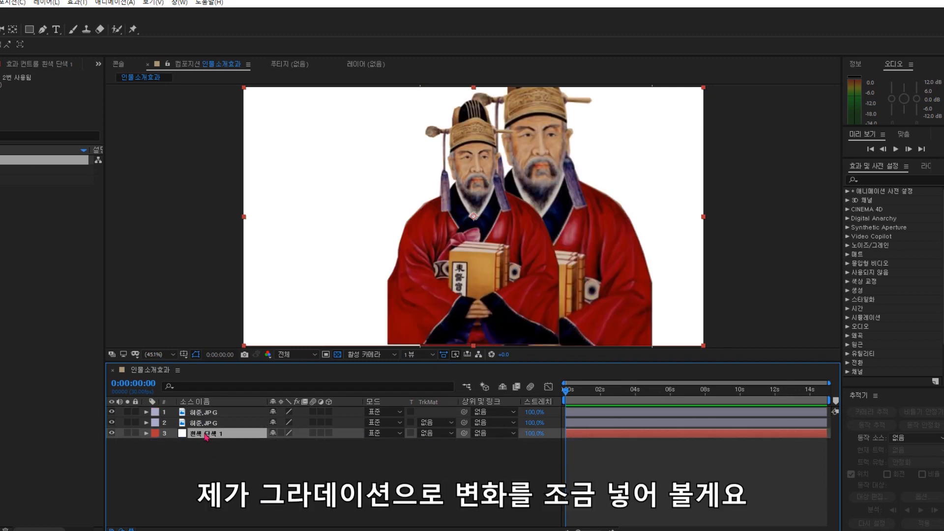
Step: Add a Gradient Overlay (그라디언트 오버레이) layer style to the white solid background
right_click(206, 436)
left_click(210, 436)
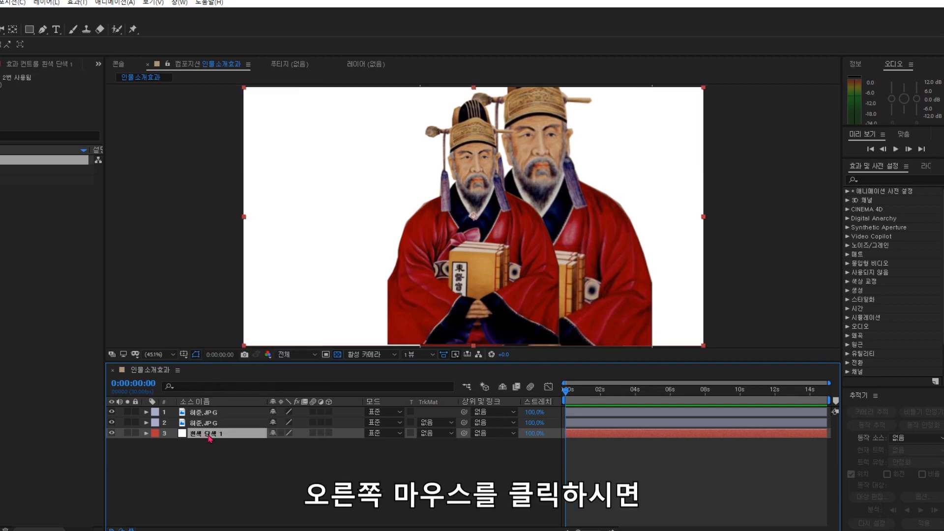
right_click(210, 437)
mouse_move(272, 290)
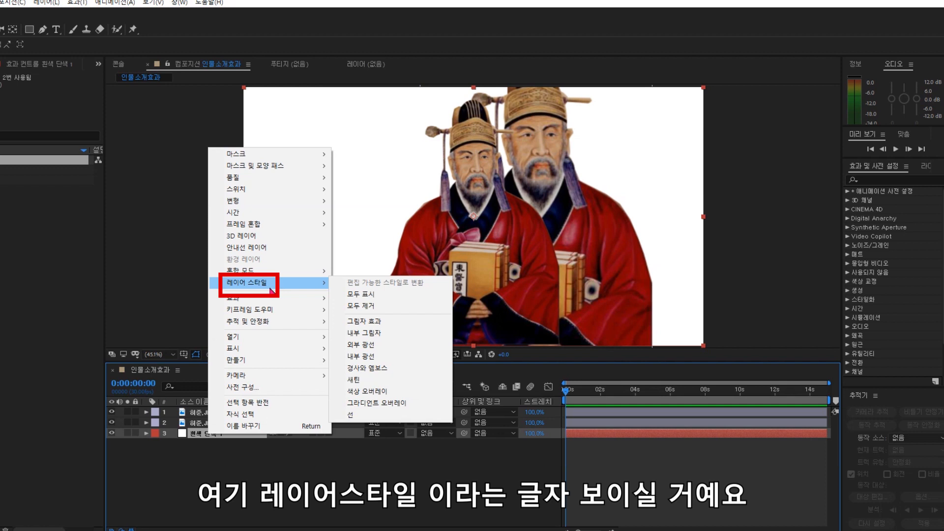
left_click(404, 407)
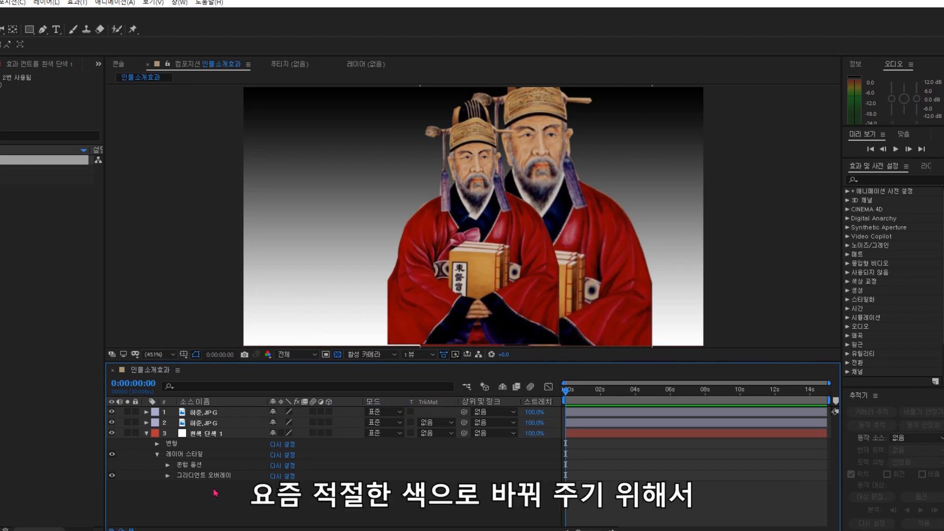
Step: Open the overlay's gradient for editing and set its white color stop to the ochre beige CDC6B2
left_click(222, 476)
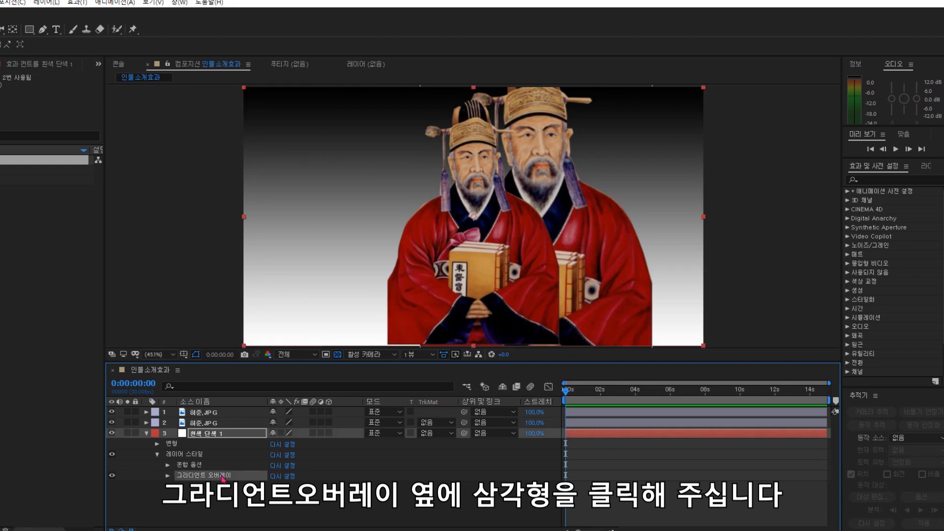
left_click(168, 476)
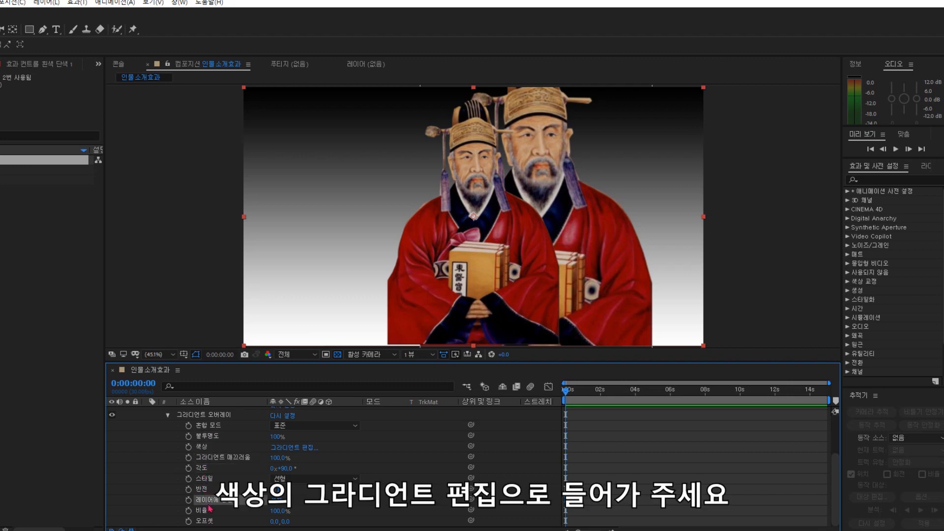
left_click(291, 447)
left_click(346, 227)
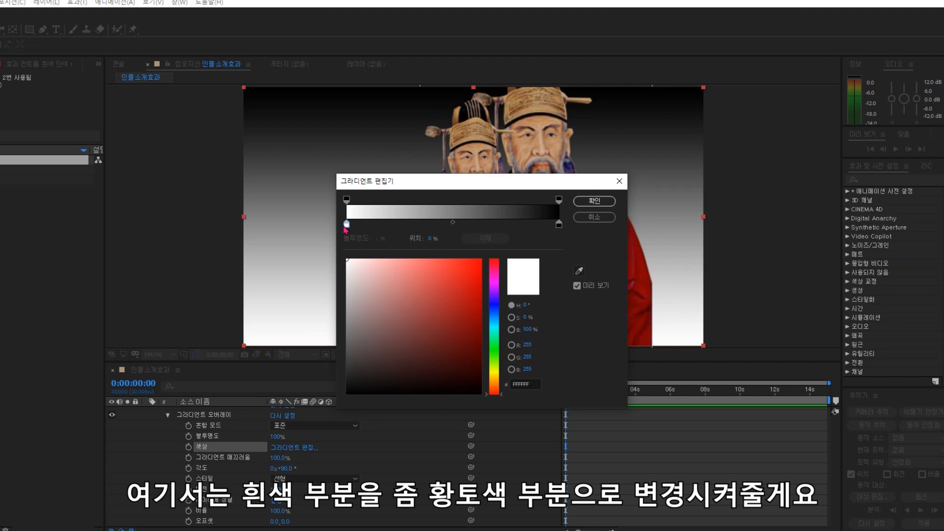
left_click(494, 377)
mouse_move(430, 327)
left_mouse_down()
mouse_move(411, 341)
mouse_move(383, 333)
mouse_move(363, 285)
left_mouse_up()
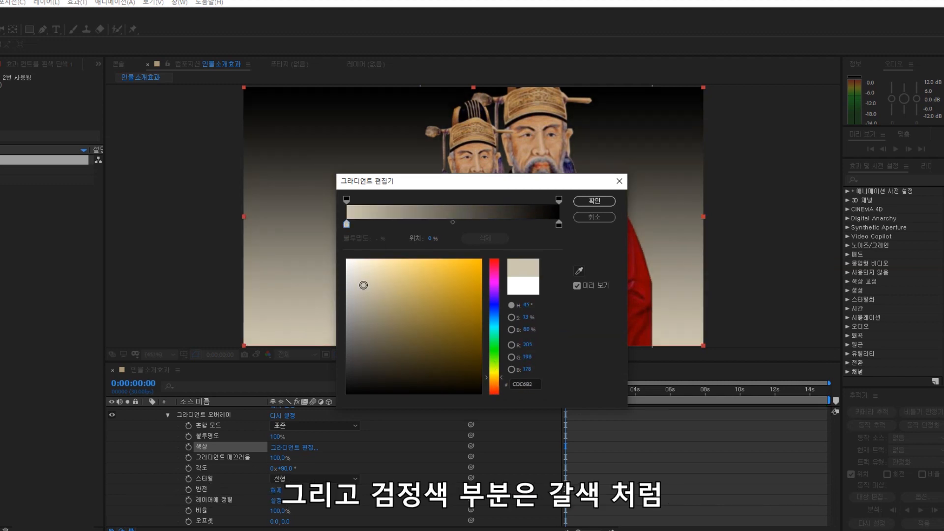
Step: Change the gradient's black color stop to a dark brown and accept the gradient
left_click(559, 225)
left_click(495, 363)
mouse_move(495, 363)
left_mouse_down()
mouse_move(495, 381)
mouse_move(463, 364)
mouse_move(479, 361)
left_mouse_up()
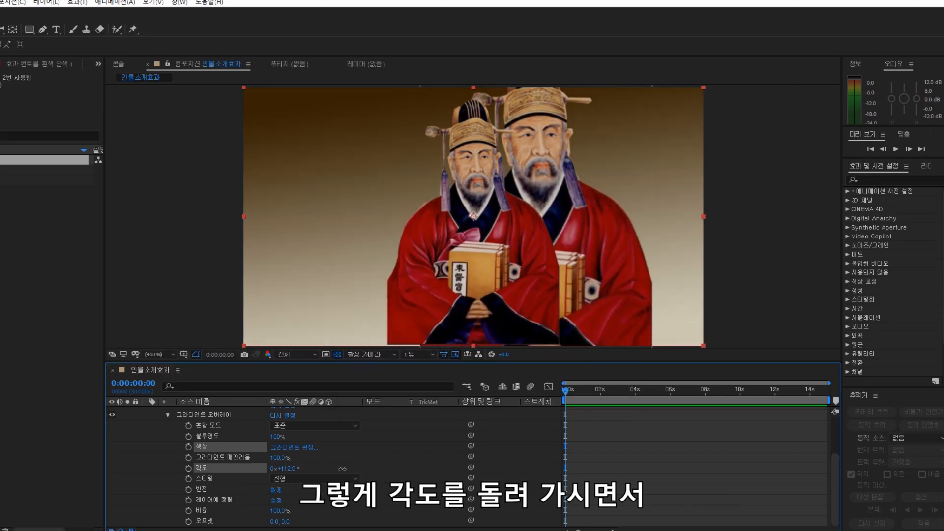
Step: Set the gradient overlay's angle to -90° so the dark end lies at the bottom, and collapse the solid's properties
left_click_drag(342, 469, 254, 470)
left_click(284, 468)
type("-90")
key("Return")
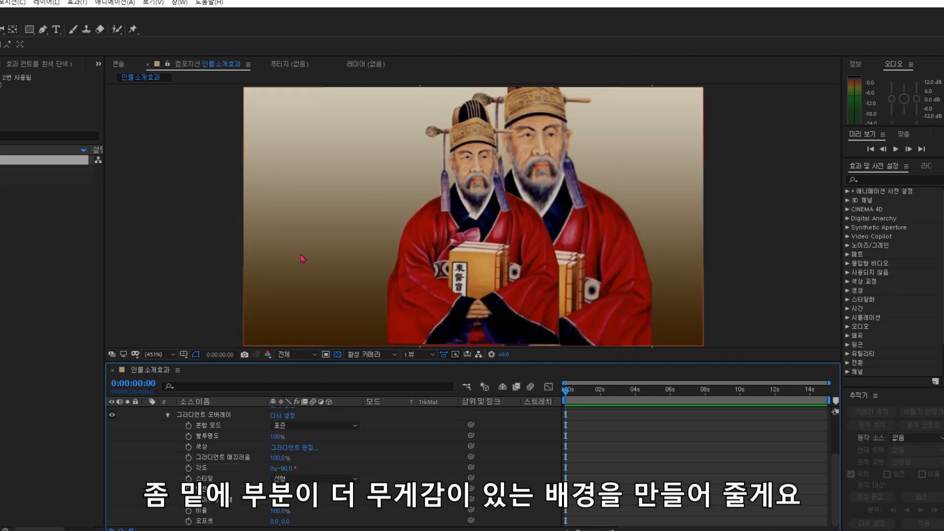
left_click(829, 265)
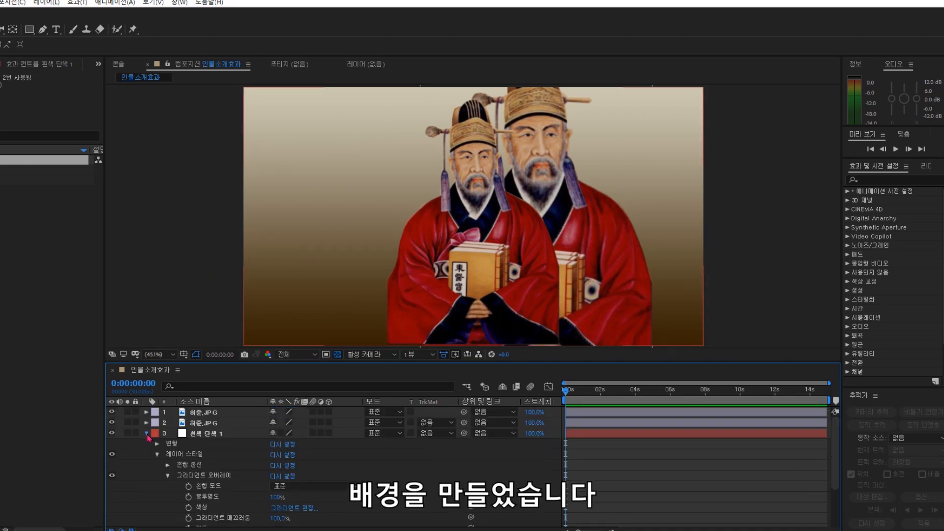
left_click(146, 433)
left_click(208, 469)
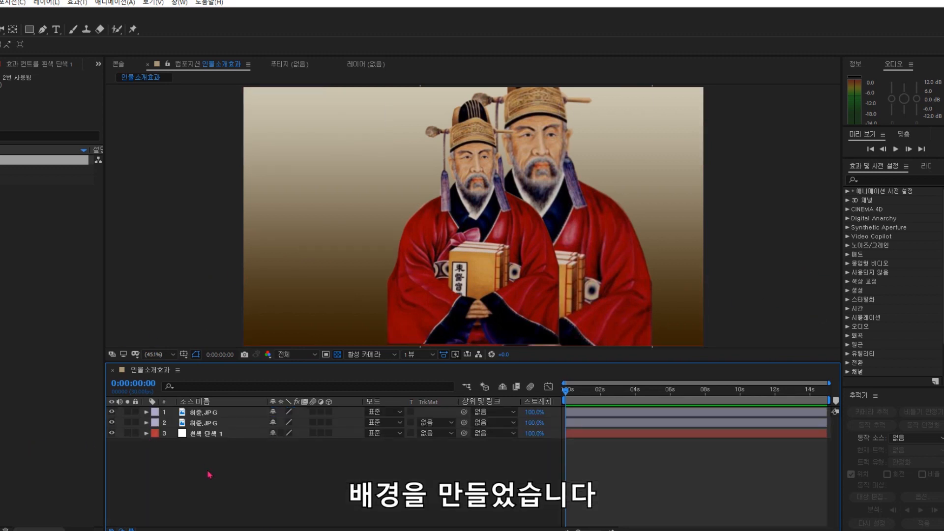
Step: Move both 허준.JPG portrait layers together into the left half of the composition and collapse their properties
left_click(204, 421)
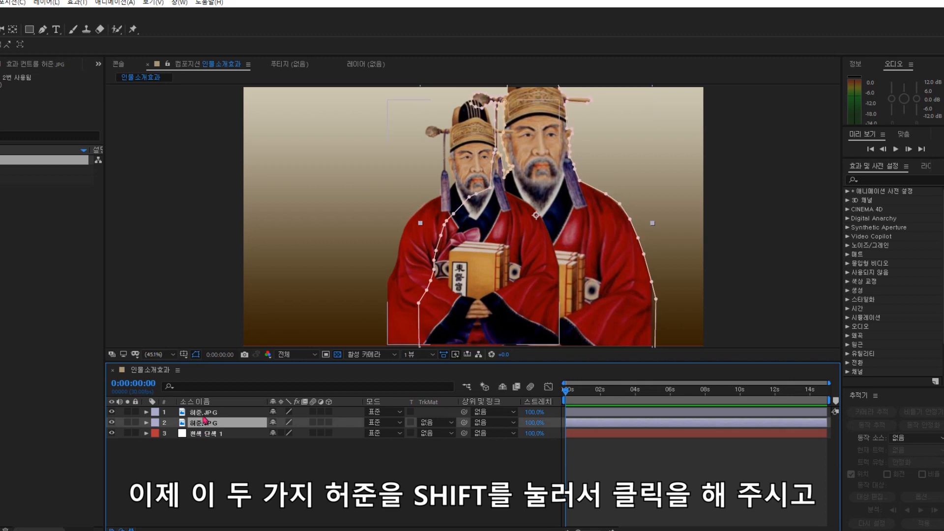
left_click(207, 415, "shift")
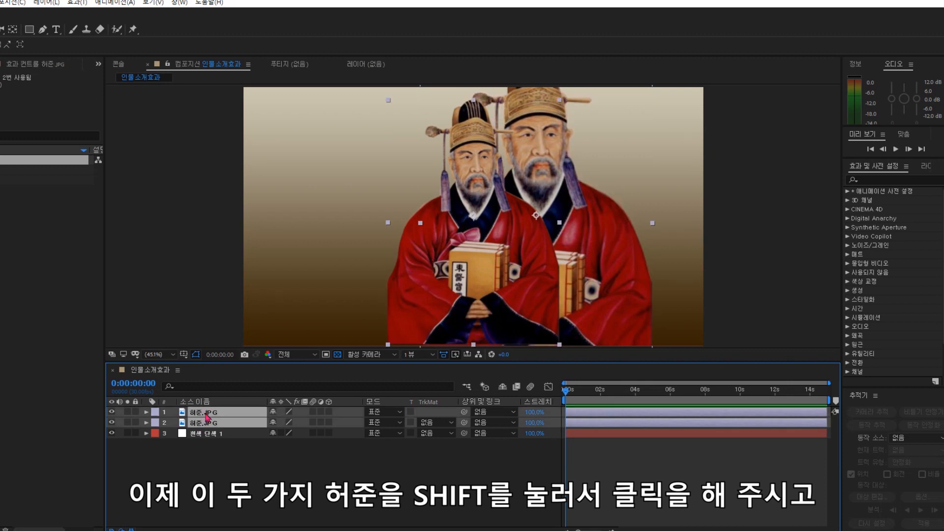
left_click(147, 424)
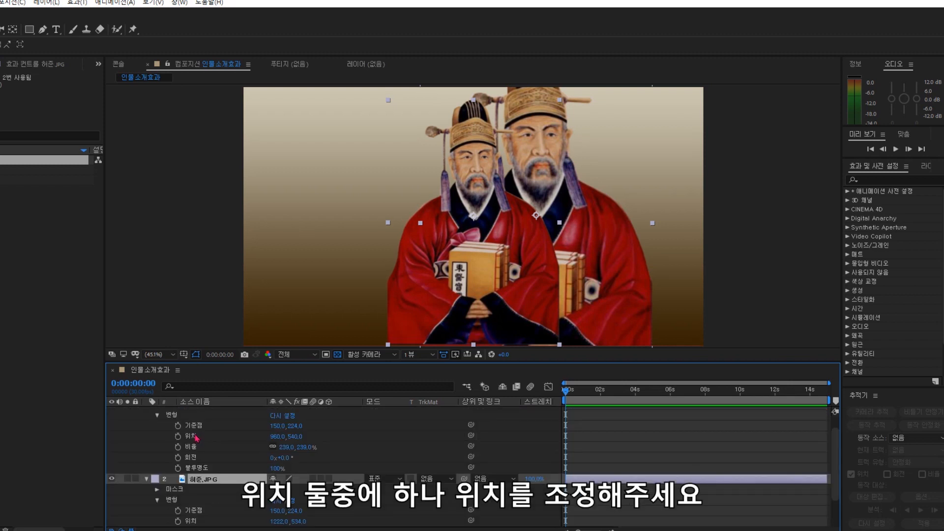
scroll(195, 442, "up", 1)
left_click_drag(280, 454, 0, 454)
left_click_drag(296, 454, 316, 455)
left_click(146, 411)
left_click(205, 474)
Step: Rename the lower, larger portrait layer as 잔상허준
left_click(212, 424)
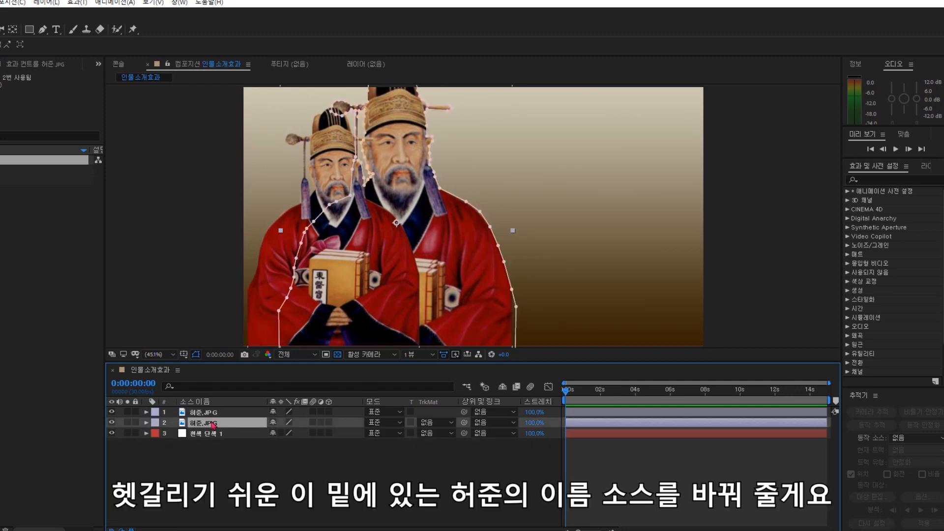
key("Return")
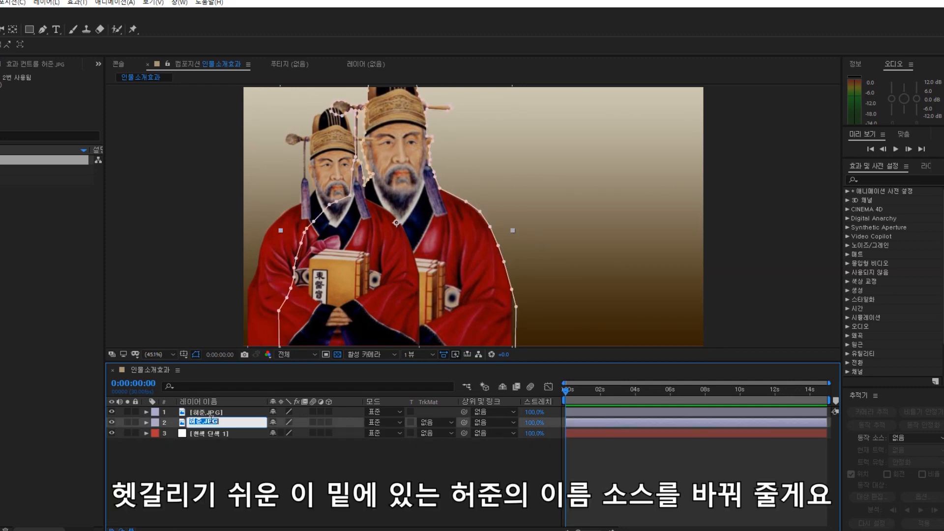
left_click(223, 445)
left_click(212, 422)
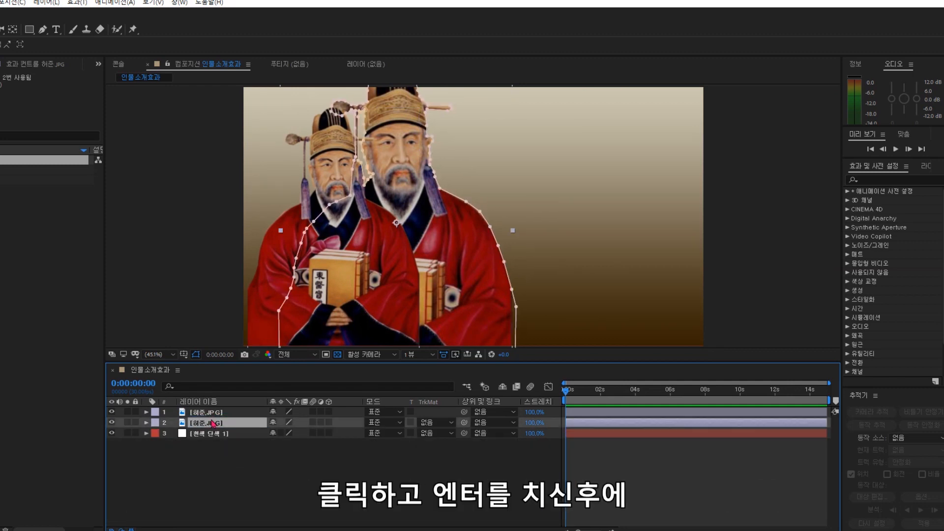
key("Return")
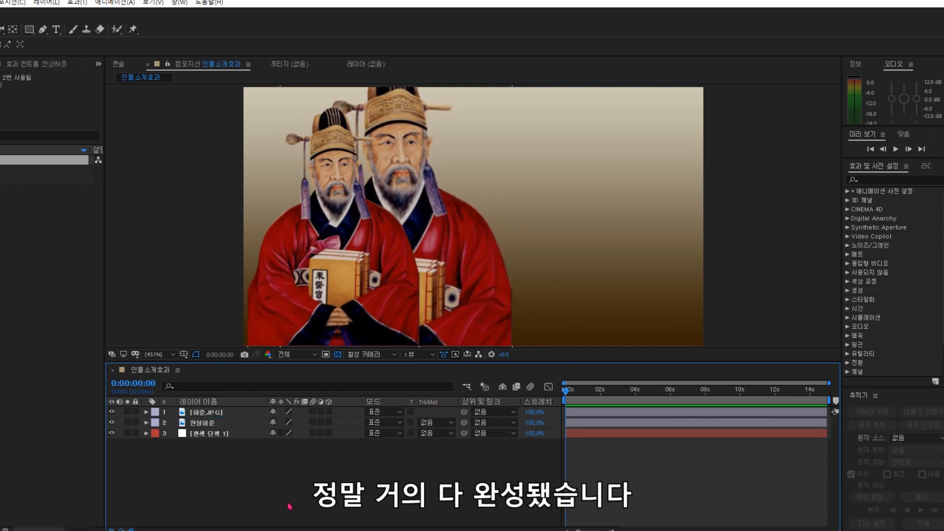
Step: Set the blending mode of the 잔상허준 layer to Screen (스크린)
left_click(204, 423)
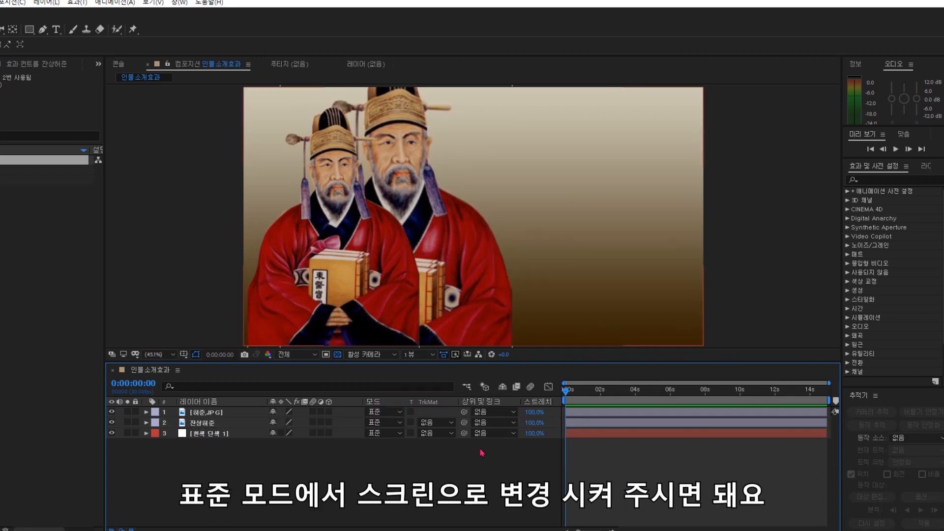
left_click(386, 422)
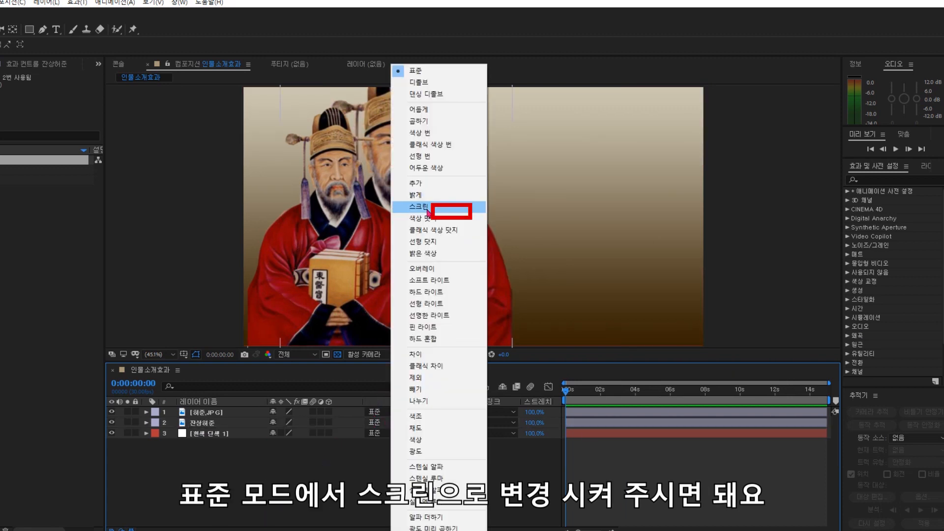
left_click(427, 211)
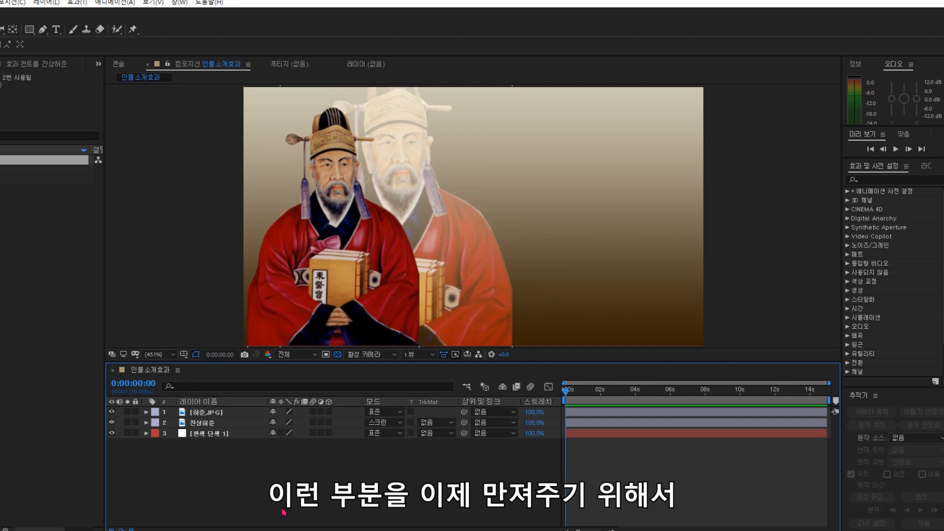
Step: Set the feather of Mask 1 (마스크 1) on the 잔상허준 layer to 6 pixels, check its edge, and collapse the properties
left_click(148, 424)
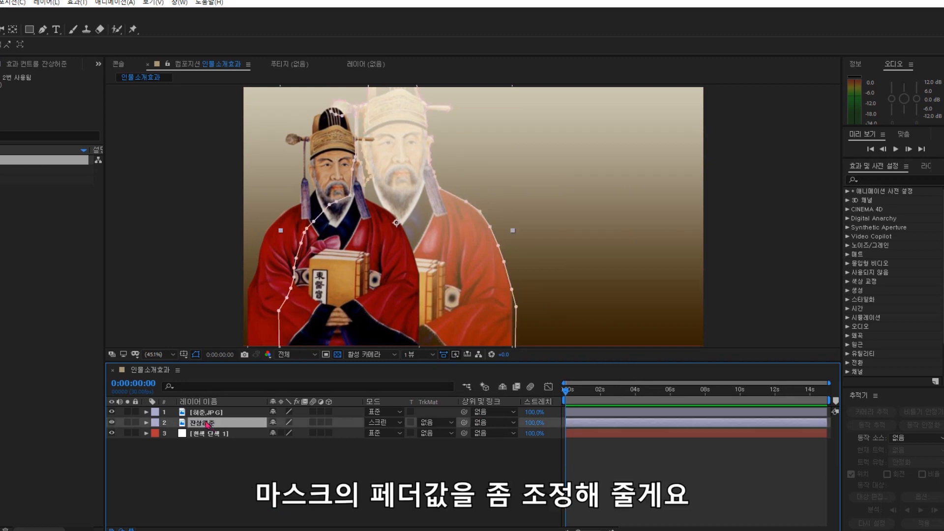
left_click(146, 423)
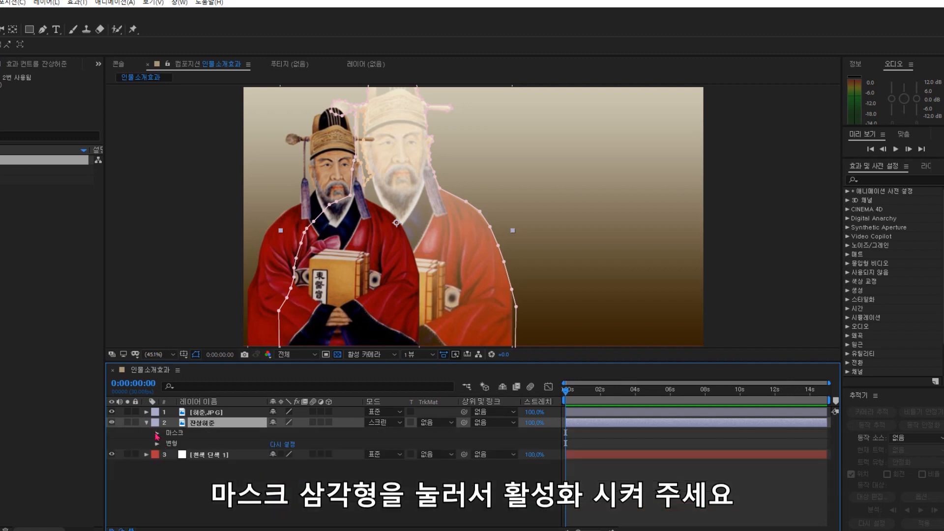
left_click(157, 433)
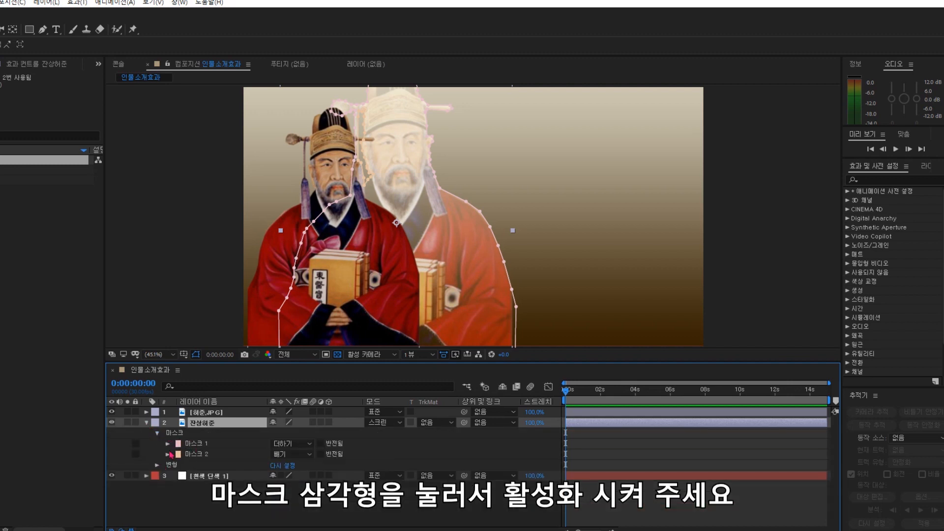
left_click(204, 485)
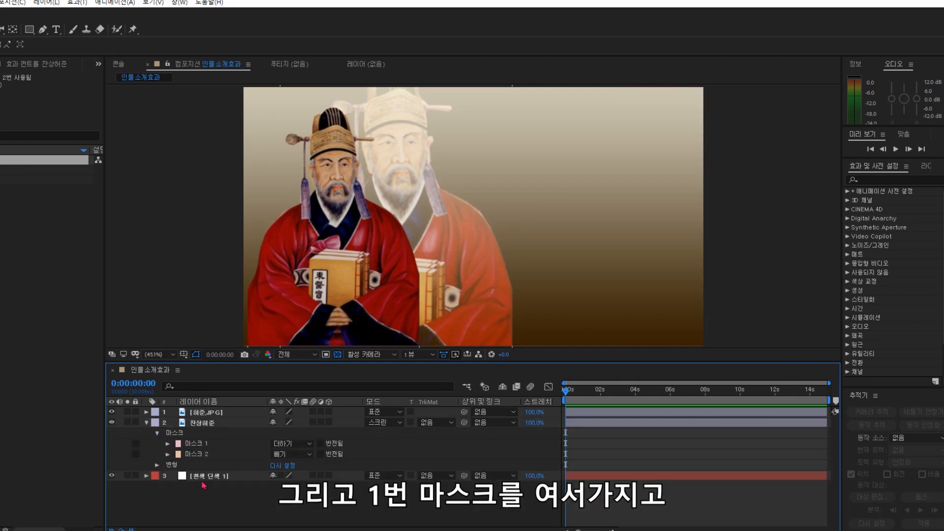
left_click(168, 444)
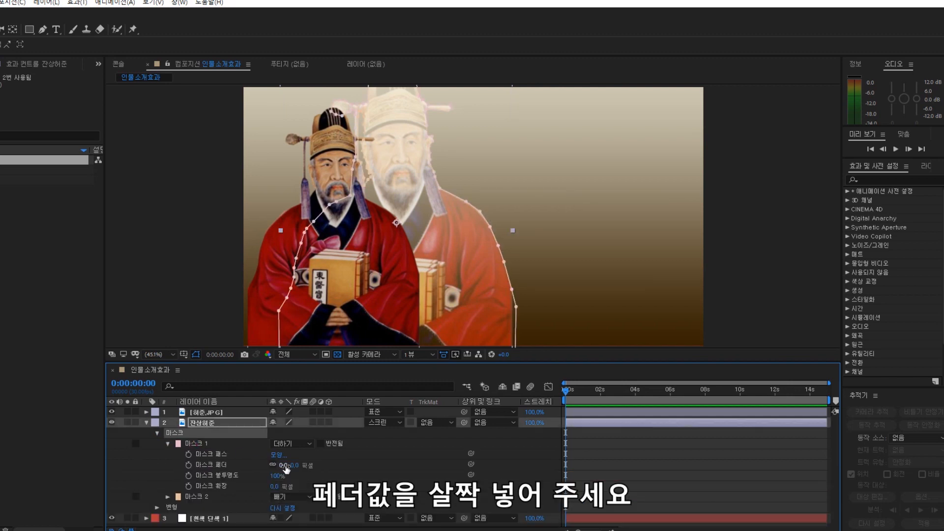
left_click(283, 465)
type("6")
key("Return")
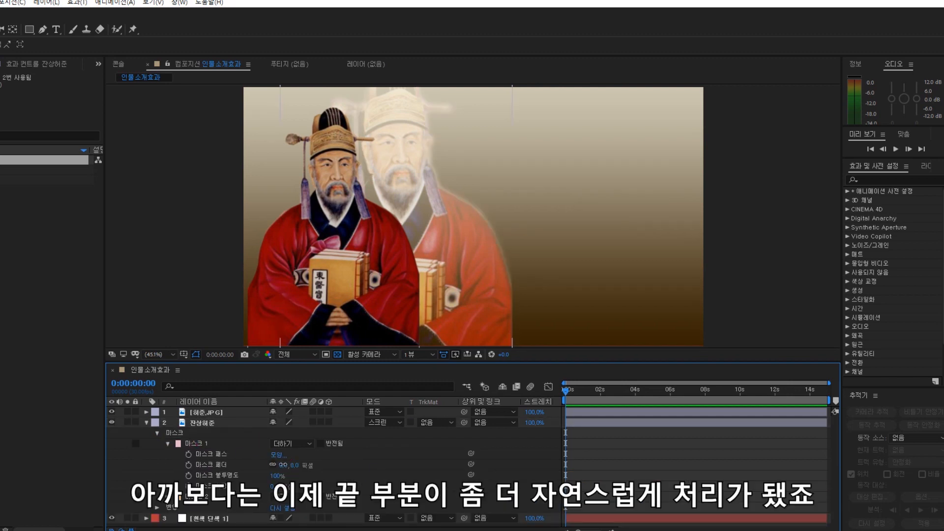
scroll(493, 199, "up", 4)
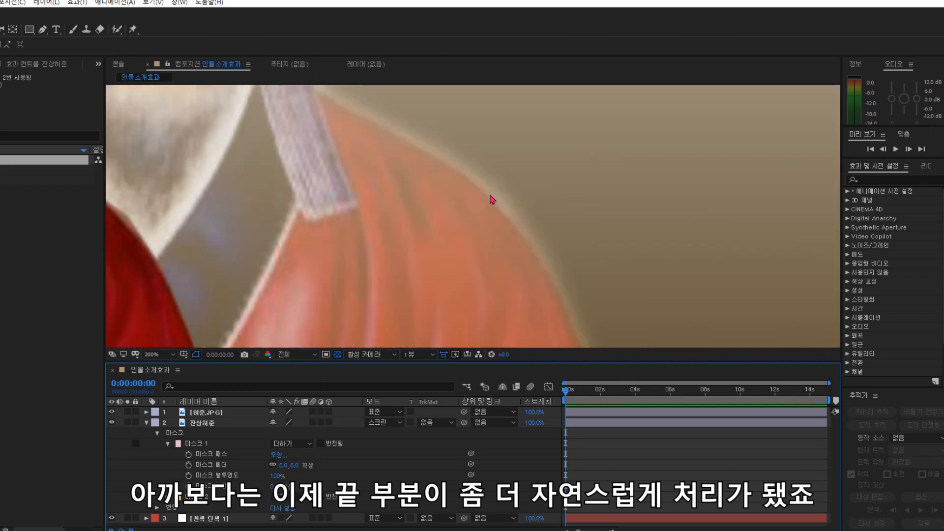
scroll(503, 207, "down", 4)
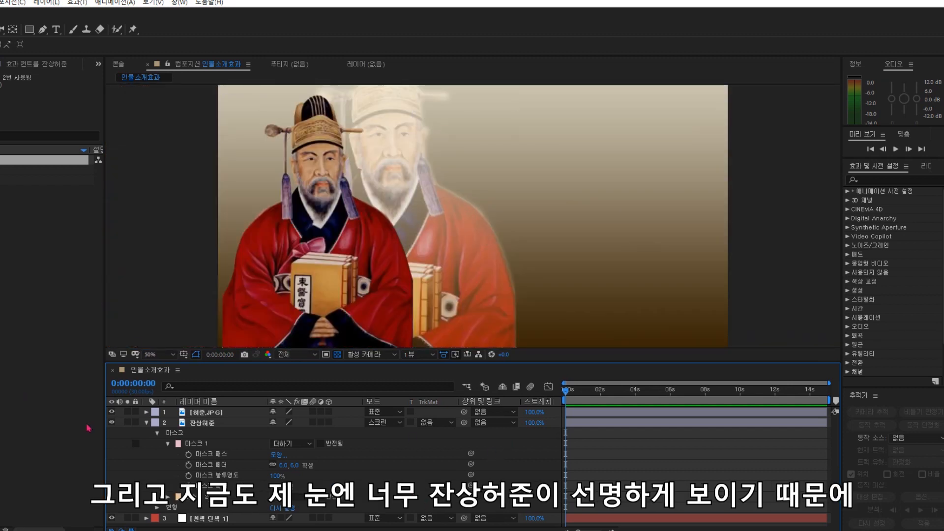
left_click(146, 422)
left_click(210, 424)
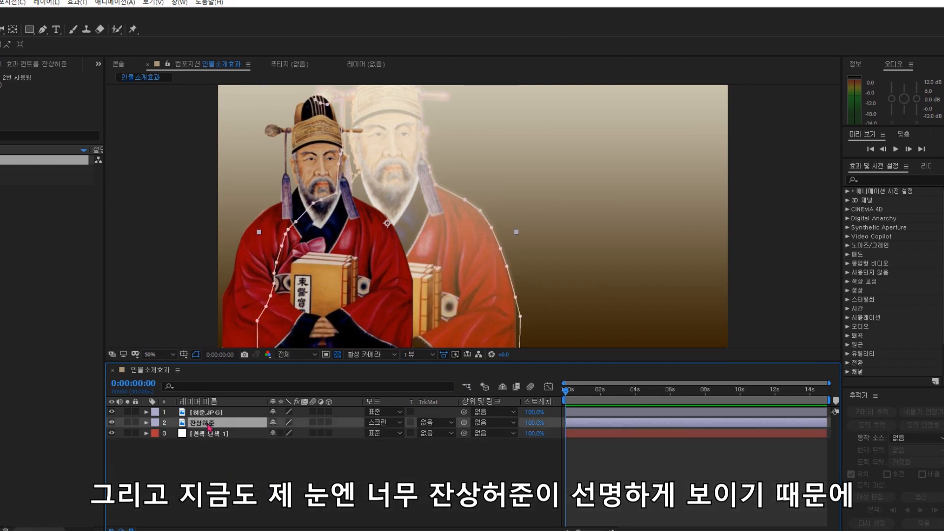
Step: Expand the 잔상허준 layer's transform (변형) properties and lower its opacity so the afterimage appears fainter
left_click(147, 422)
left_click(158, 433)
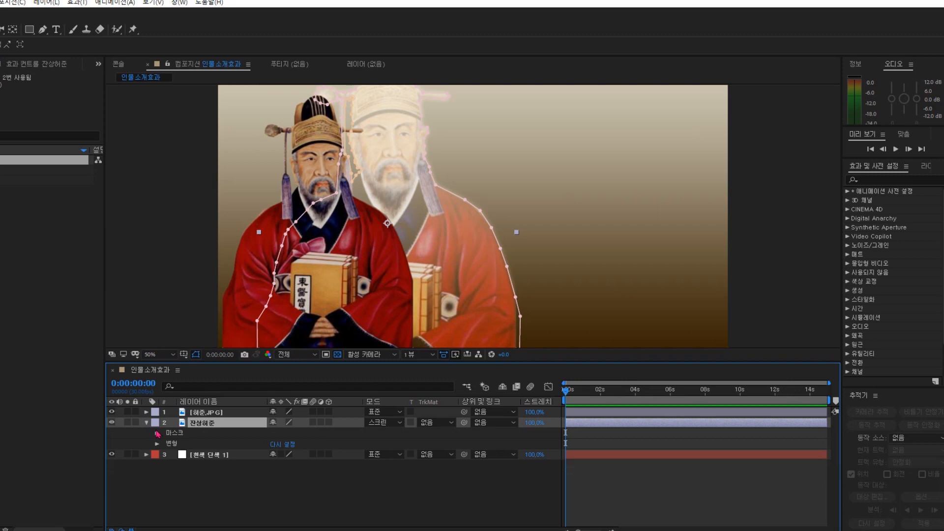
left_click(157, 444)
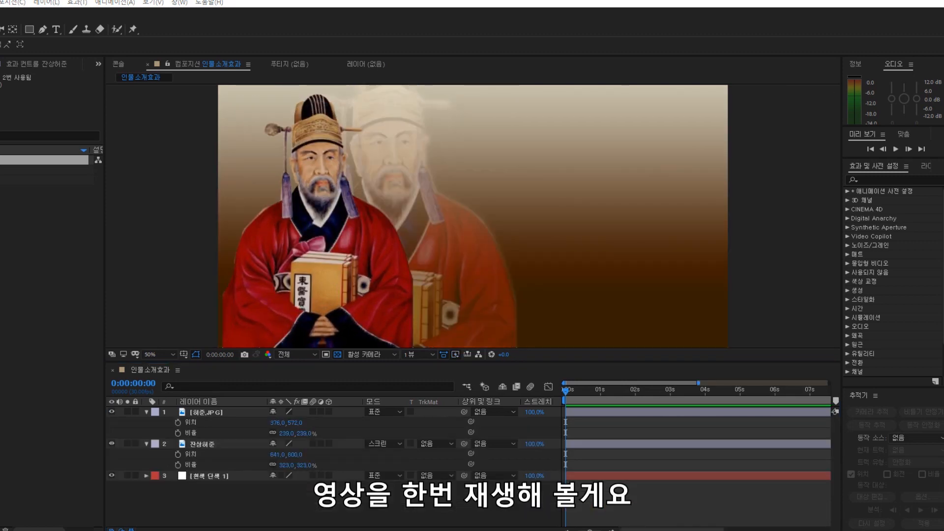
Step: Preview the static composition with both portraits and stop the playback
left_click(392, 511)
key("space")
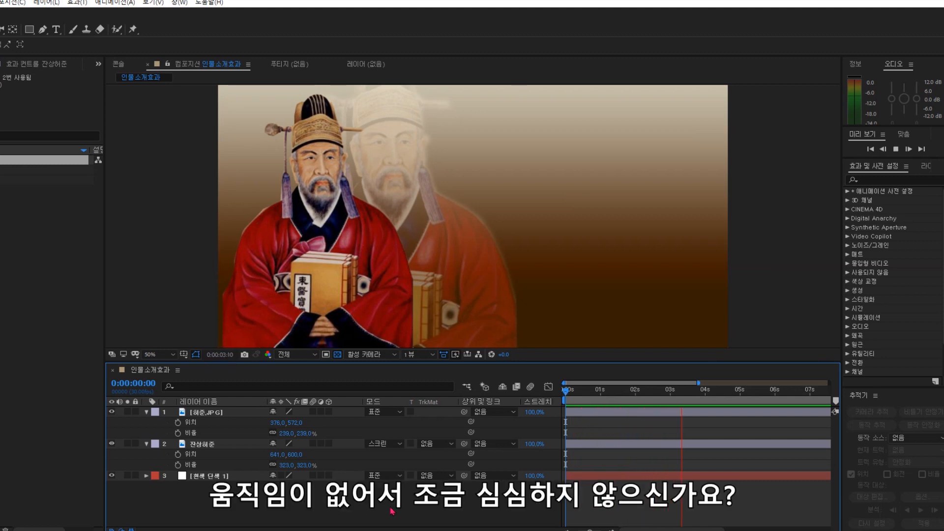
key("space")
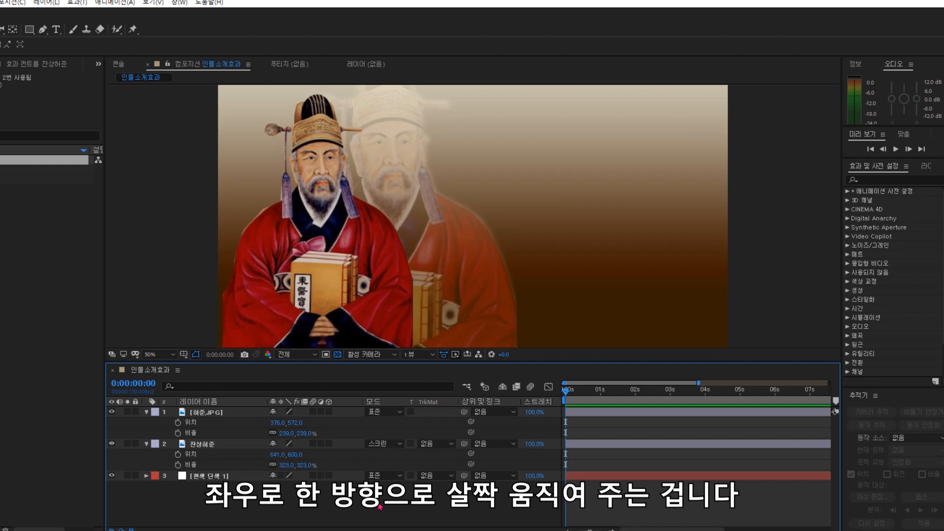
left_click(206, 444)
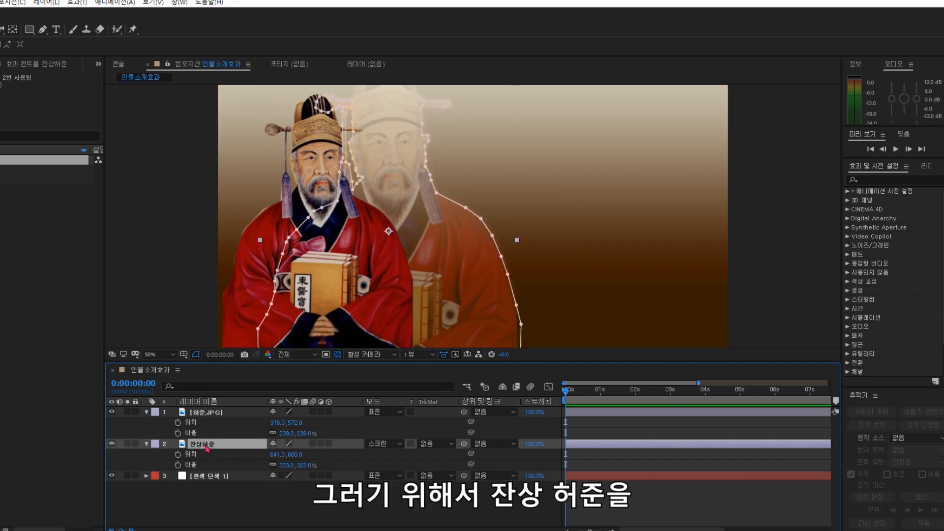
left_click(217, 413)
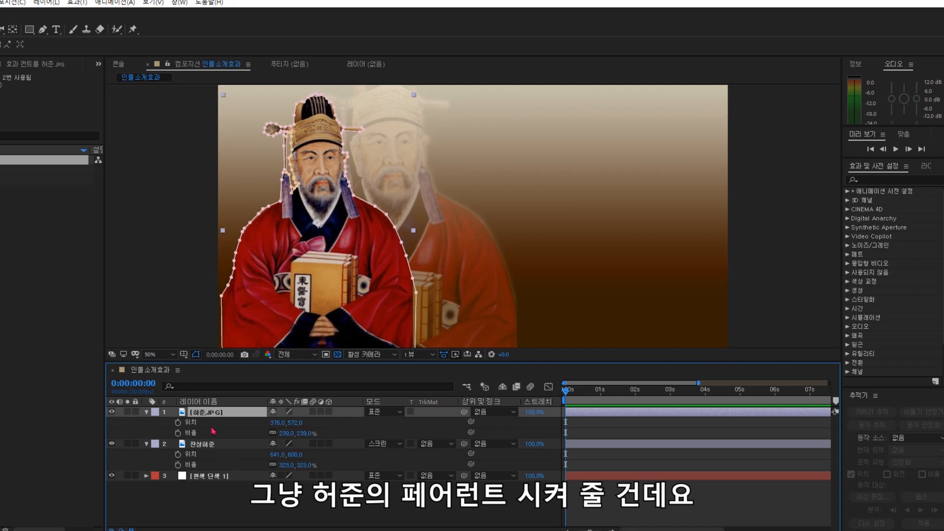
left_click(212, 444)
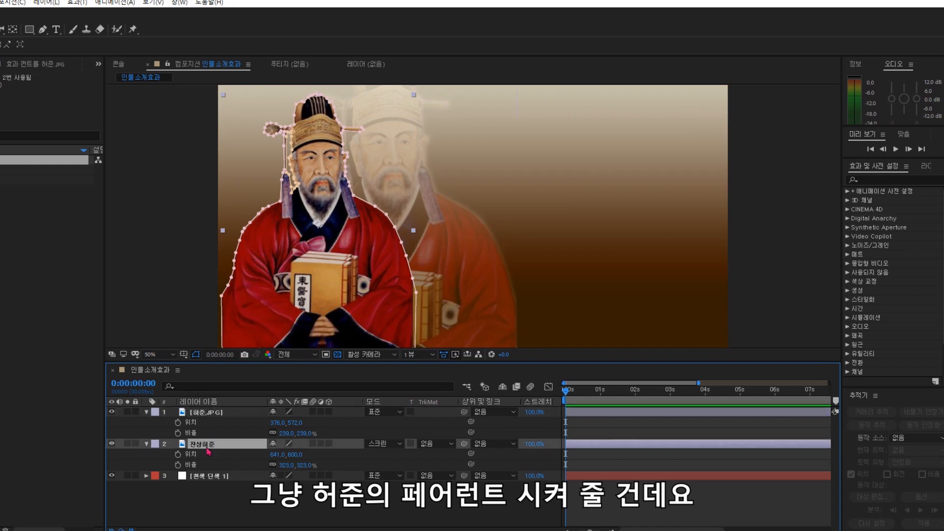
left_click(387, 504)
left_click(205, 445)
left_click(205, 414)
left_click(204, 445)
left_click(453, 500)
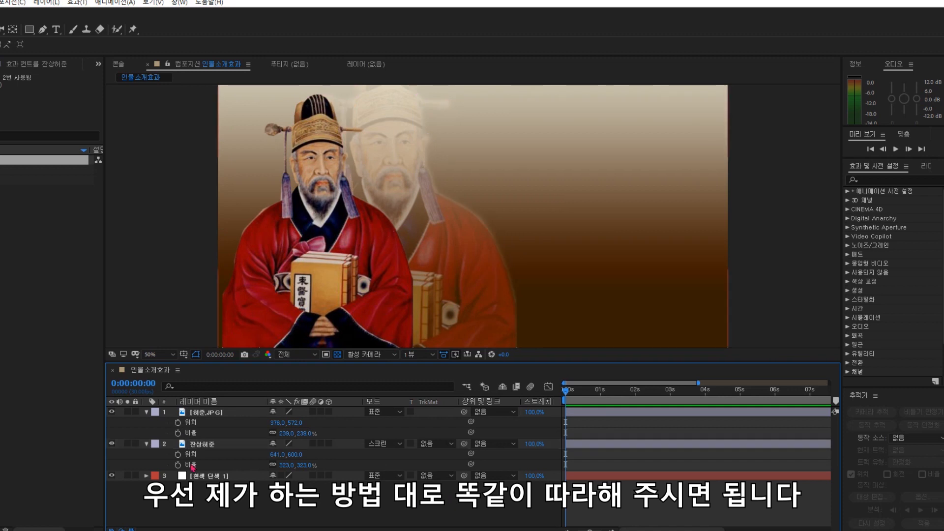
Step: Parent the 잔상허준 layer to the 허준.JPG layer with the pick whip and deselect it
left_click(212, 445)
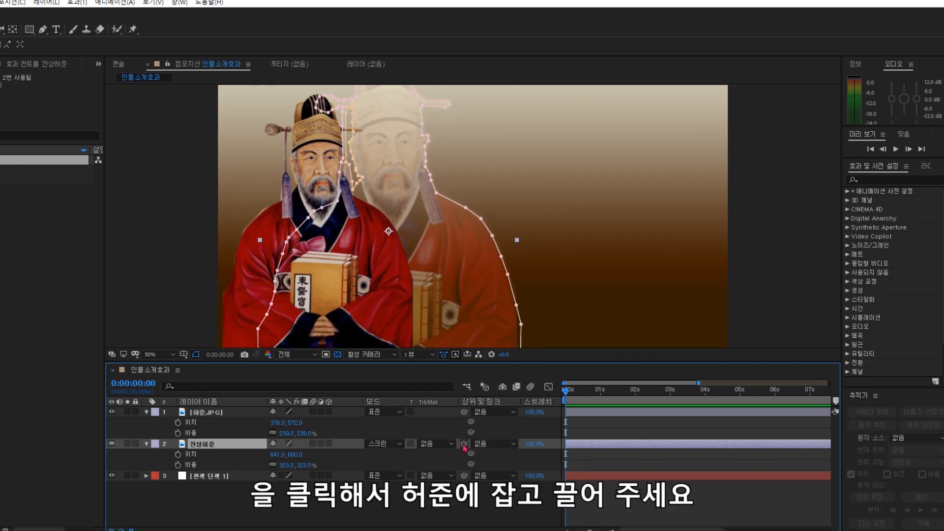
left_click_drag(464, 448, 209, 418)
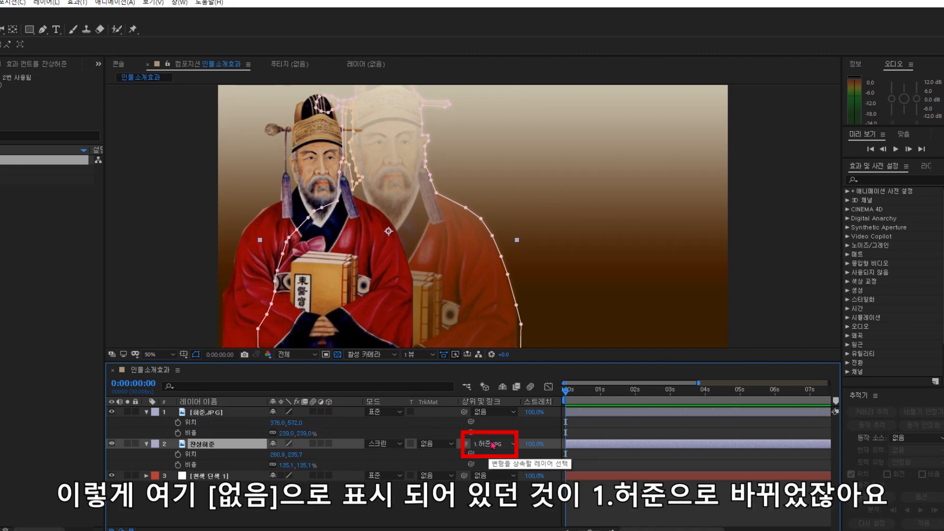
left_click(468, 511)
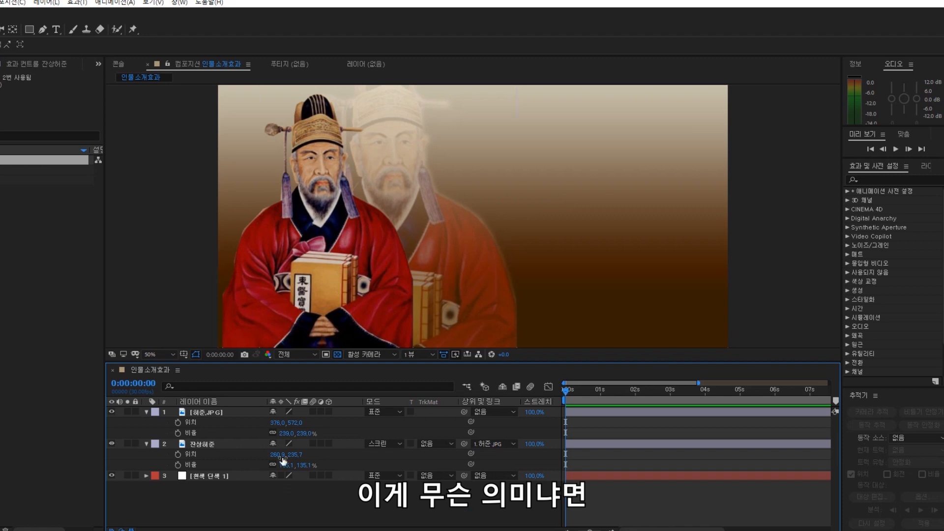
left_click(213, 415)
left_click_drag(265, 427, 204, 427)
key("ctrl+z")
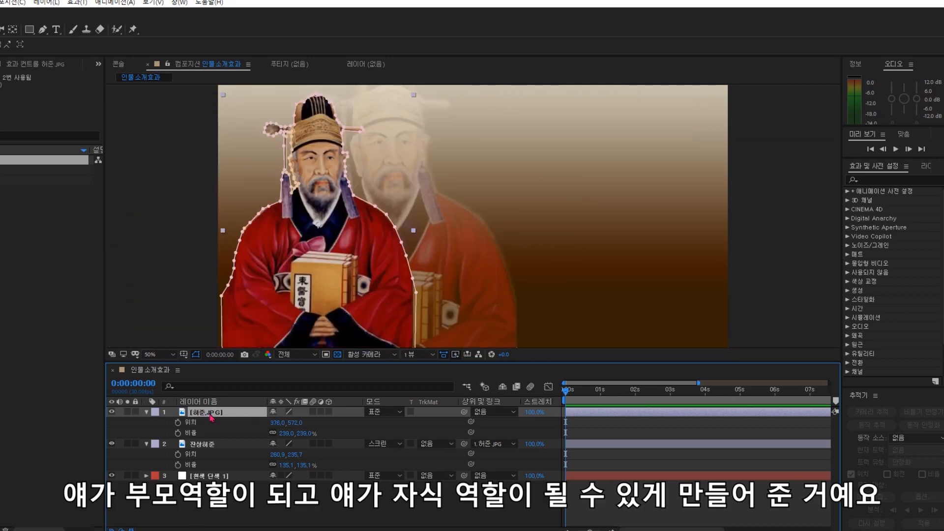
Step: Collapse the properties of the 잔상허준 layer
left_click(218, 444)
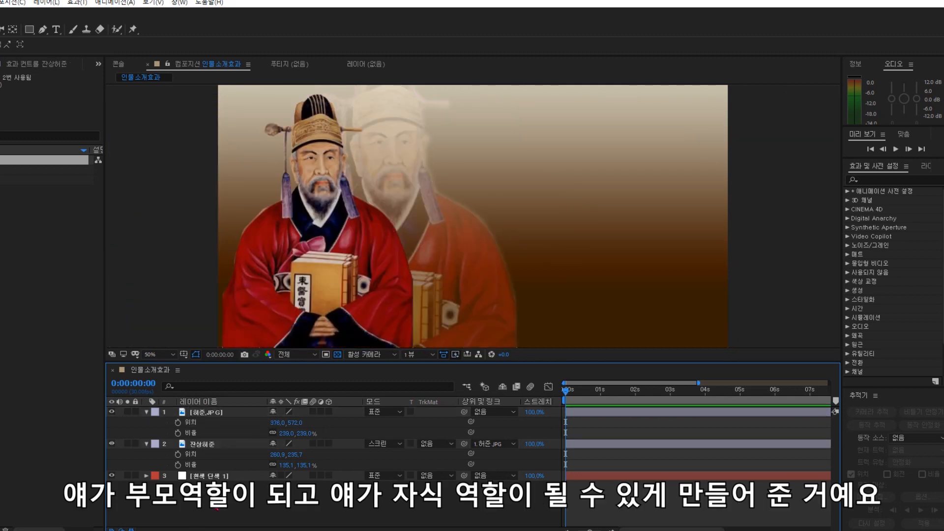
left_click(198, 453)
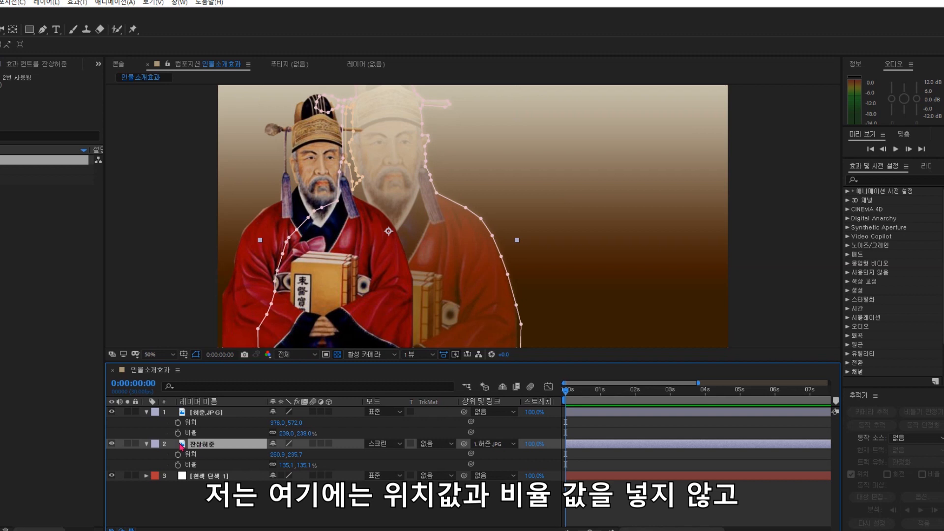
left_click(191, 465)
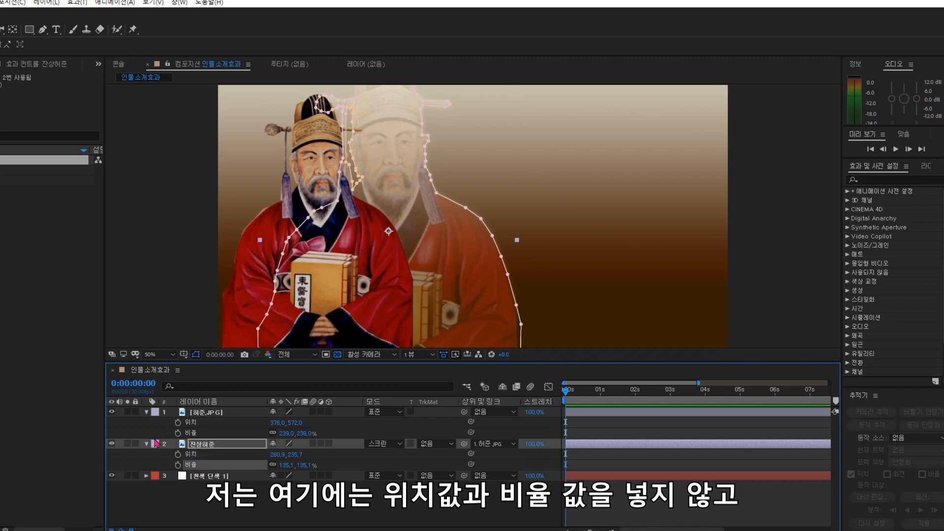
left_click(147, 444)
Step: Show only position (위치) and scale (비율) on the 허준.JPG layer and start keyframing both at 0:00:00:00
left_click(204, 412)
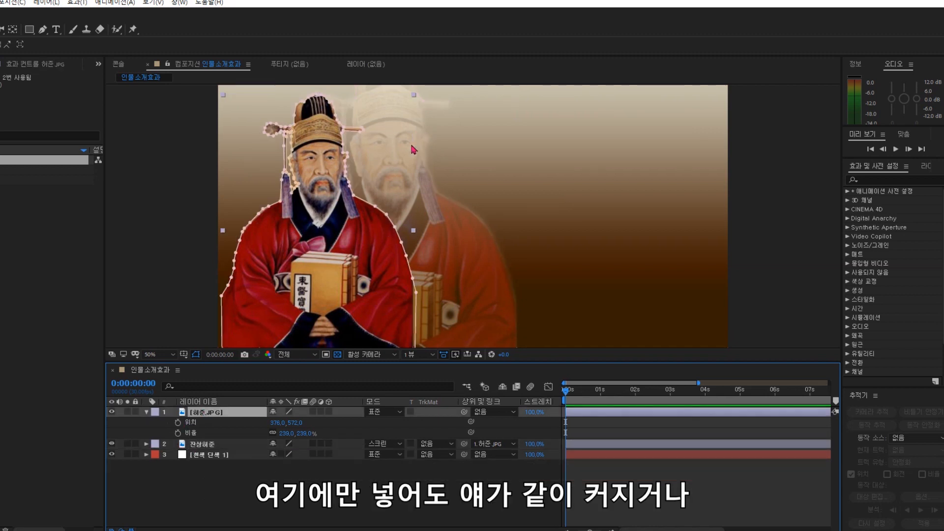
left_click(425, 166)
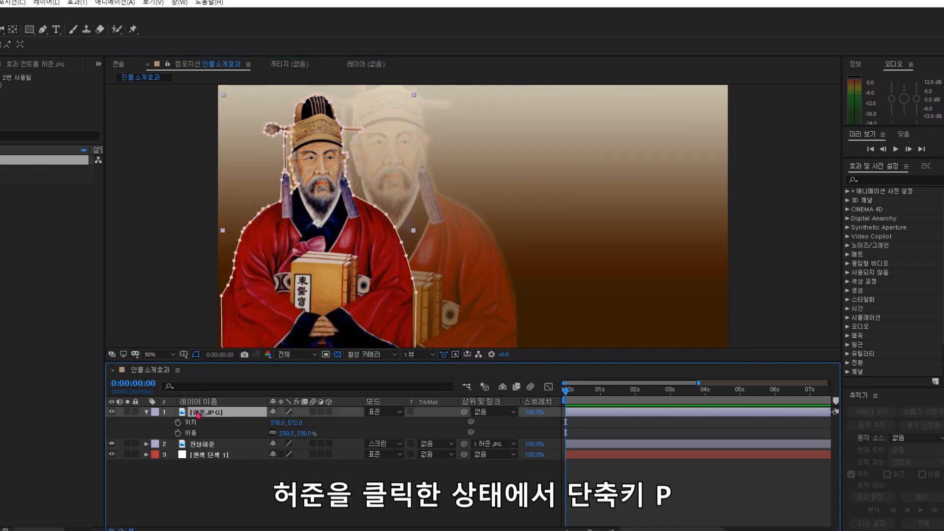
left_click(215, 413)
key("p")
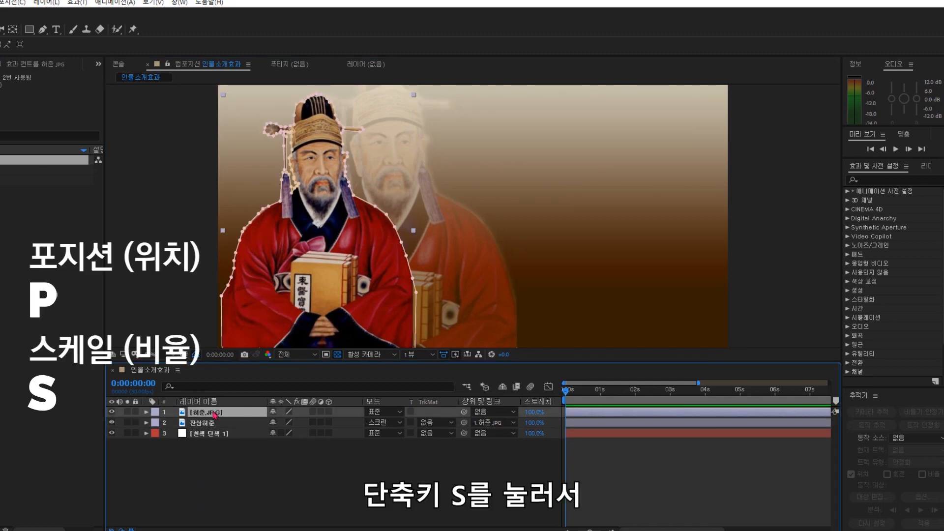
key("p")
key("shift+s")
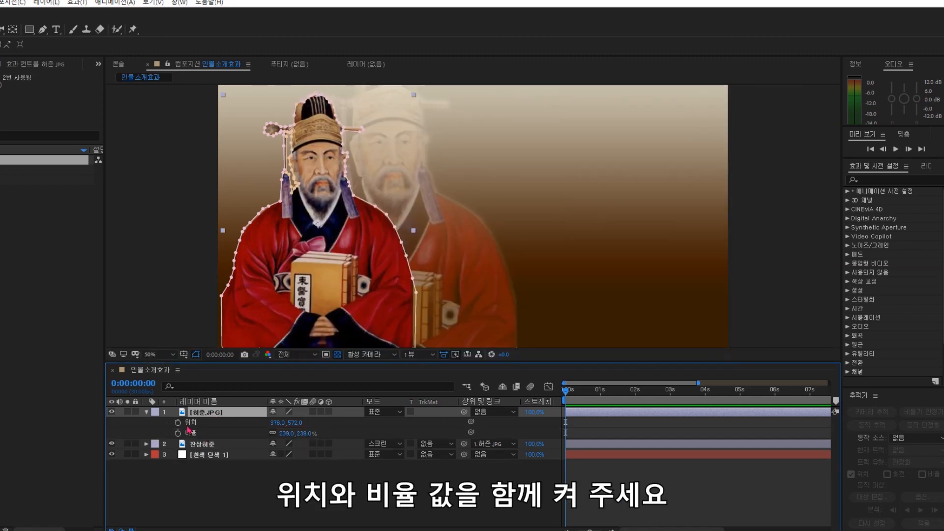
left_click(191, 422)
left_click(191, 432)
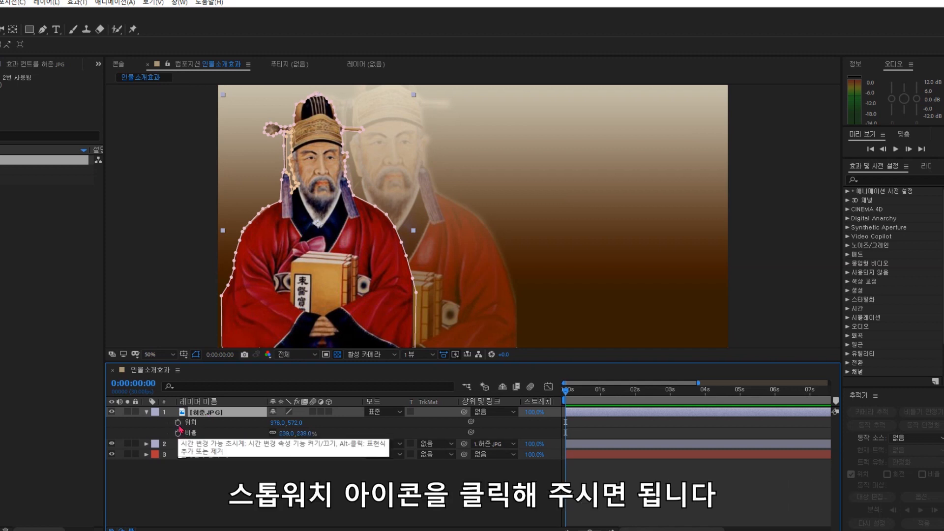
left_click(178, 422)
left_click(178, 432)
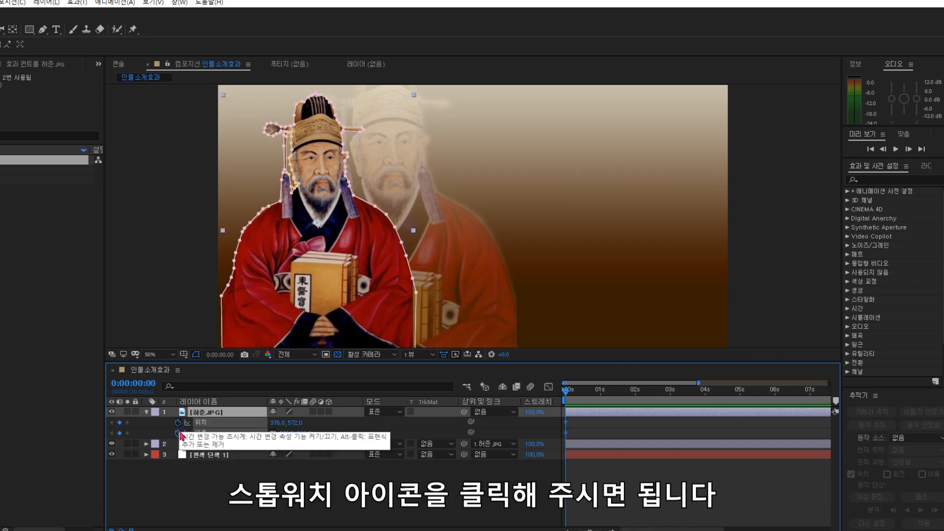
Step: At 0:00:03:00, scale the 허준.JPG layer to 256% and shift it right to X position 408 and slightly down
left_click_drag(565, 390, 672, 404)
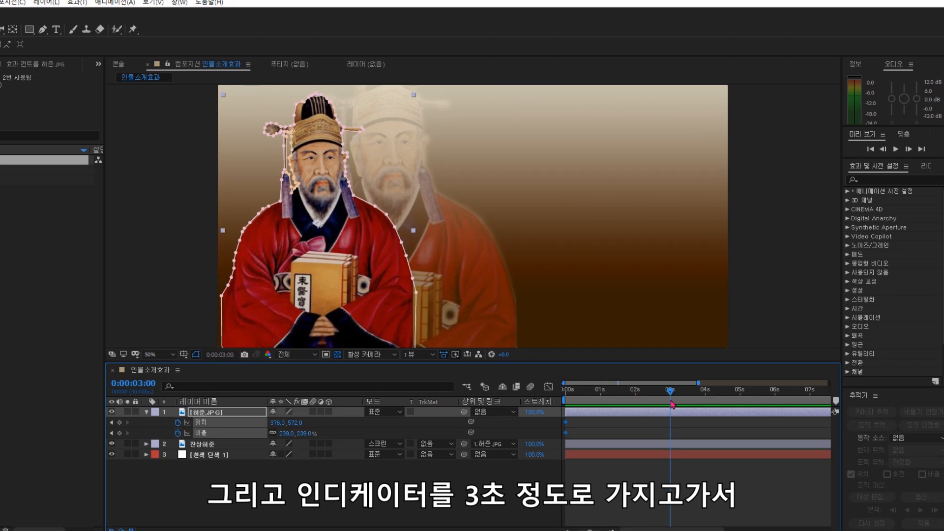
left_click_drag(286, 433, 297, 425)
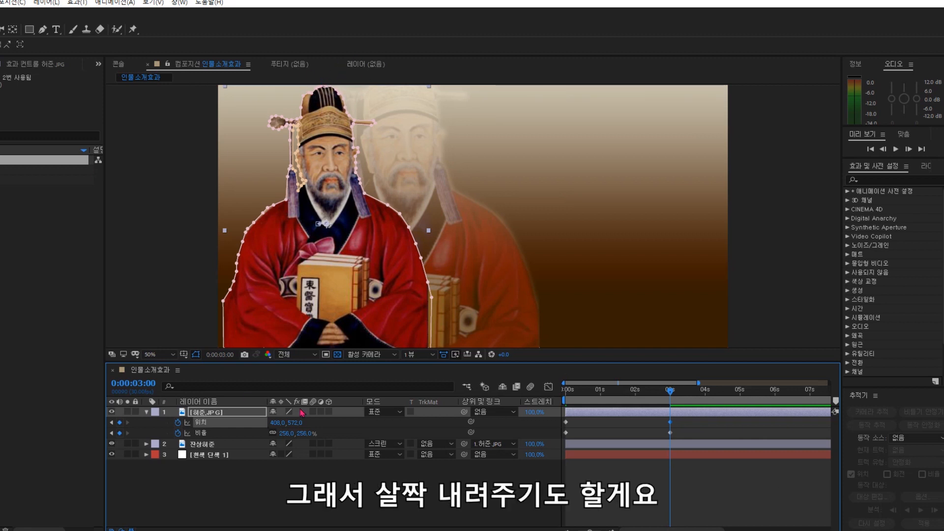
Step: Preview the portrait animation from the start, stop the playback and return to 0:00:00:00
key("Home")
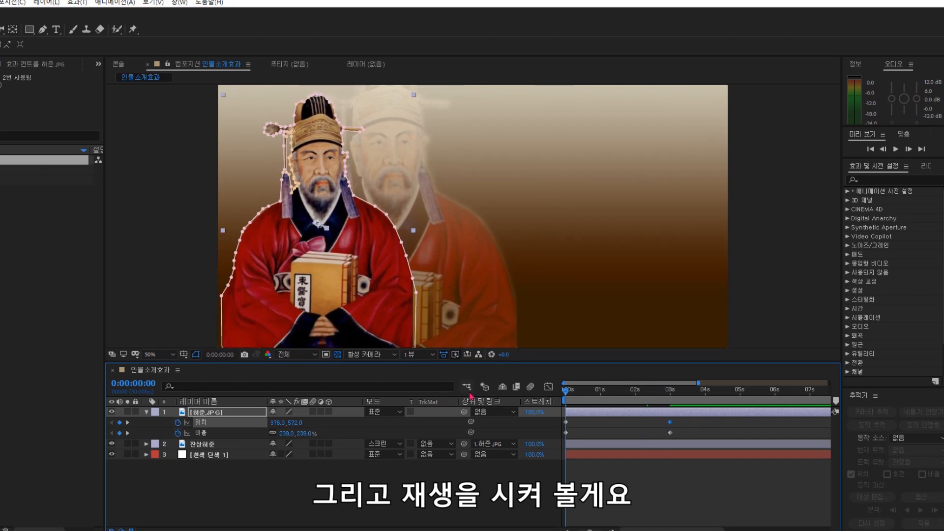
left_click(408, 499)
key("space")
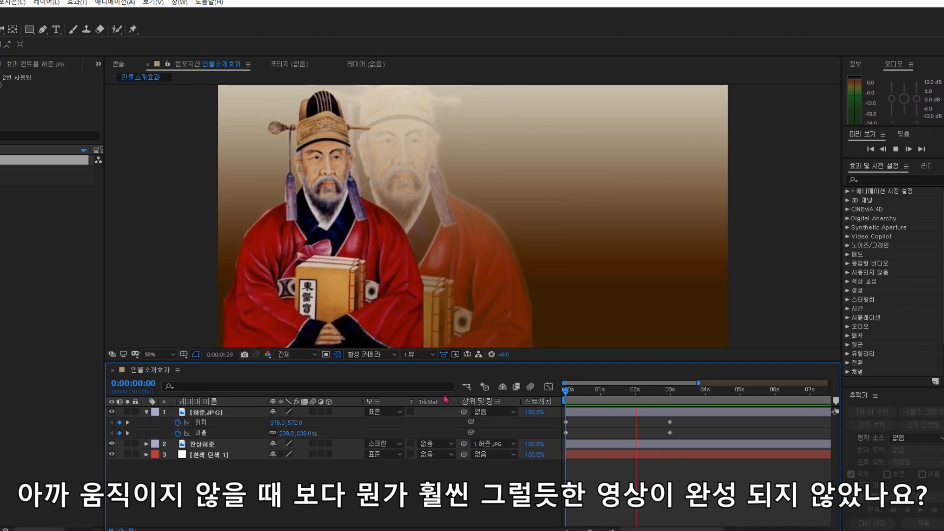
key("space")
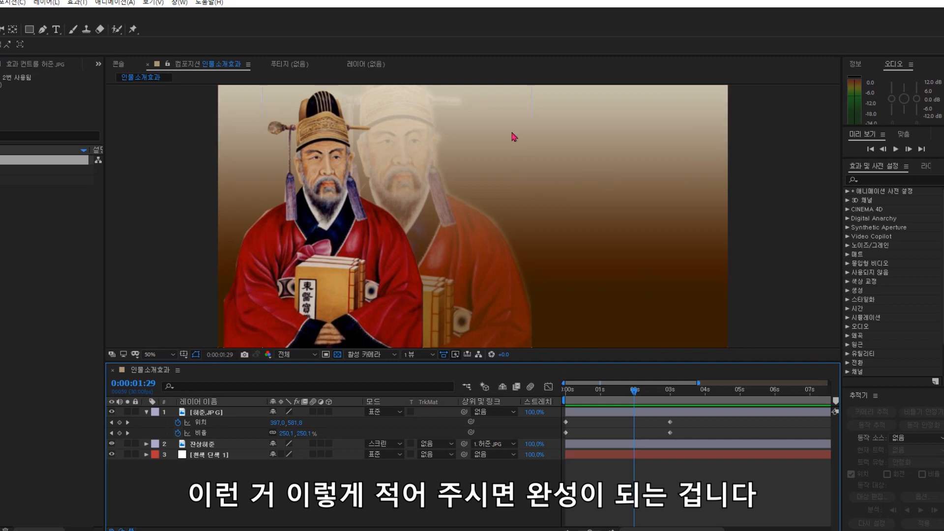
left_click(571, 398)
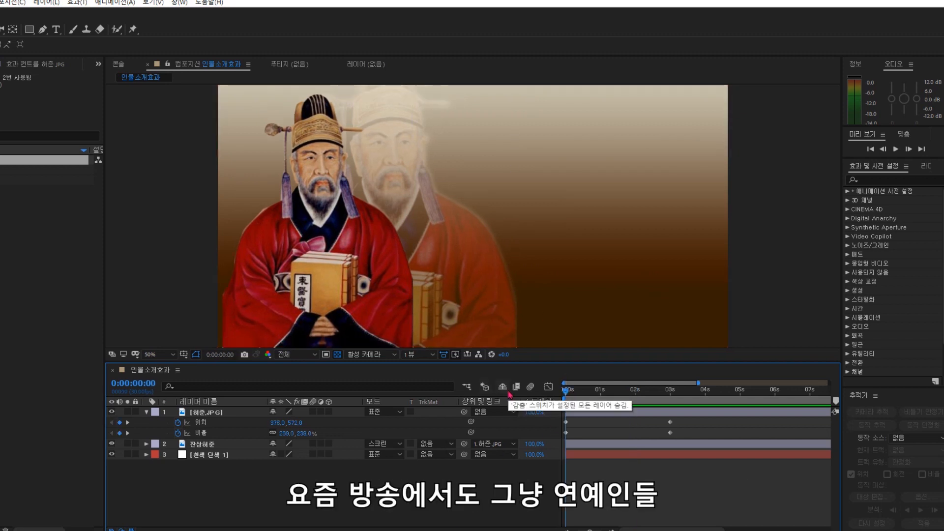